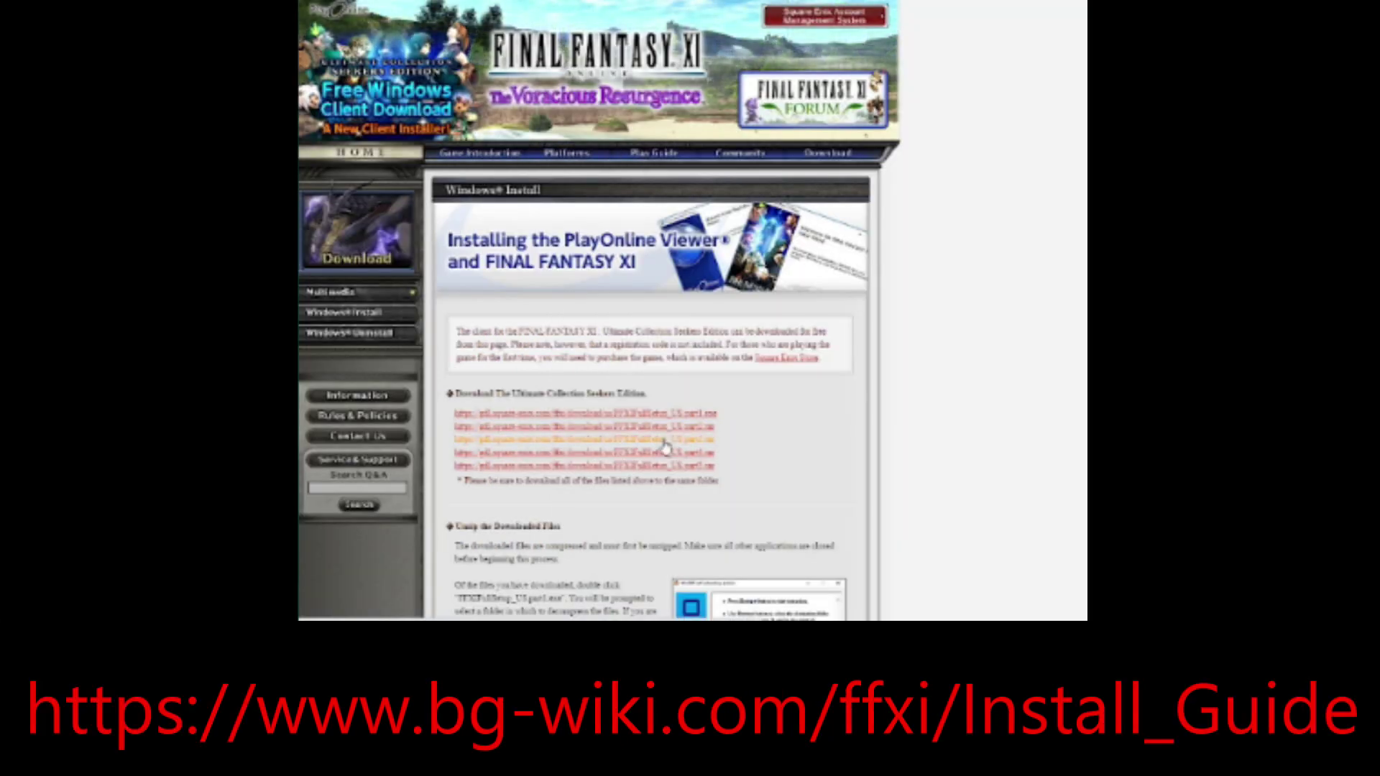
Step: Download the third FFXIFullSetup_US setup part from the Final Fantasy XI website
click(665, 446)
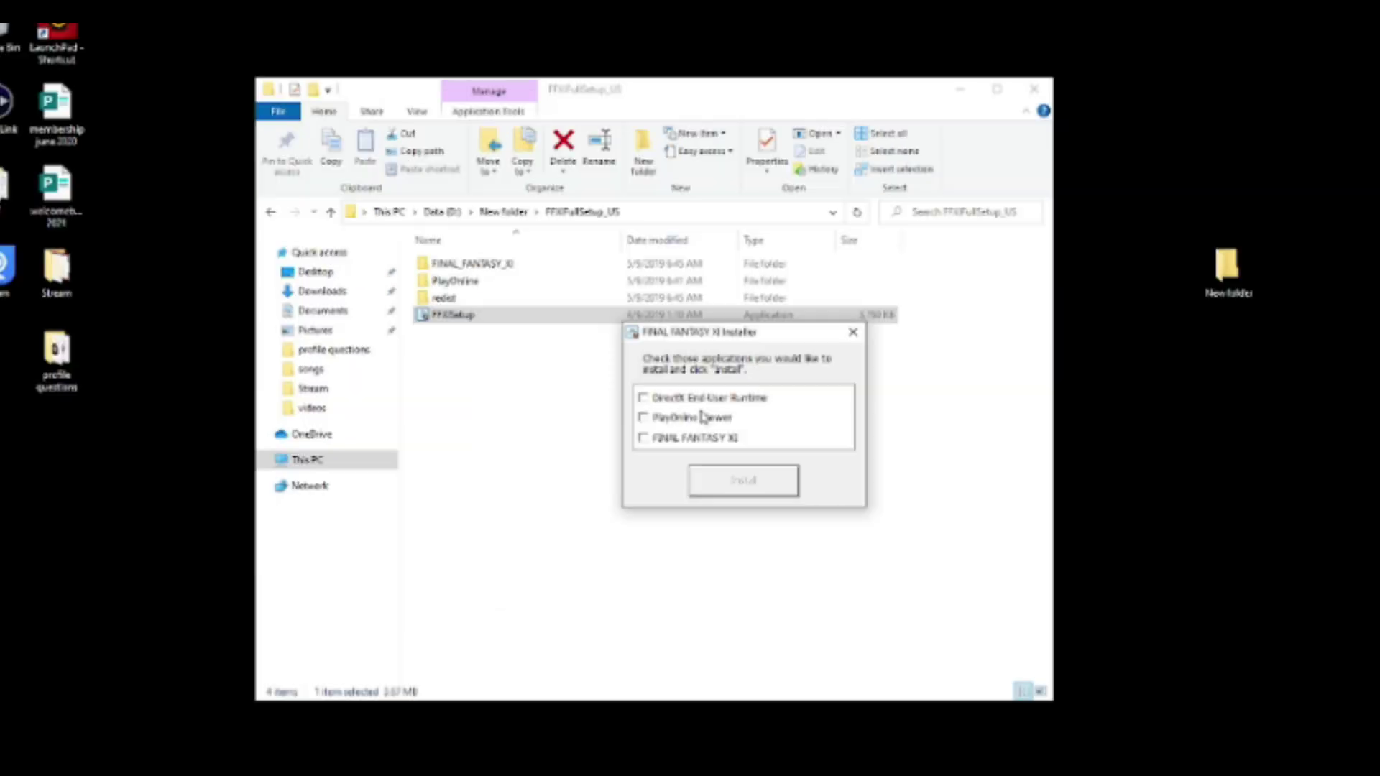
Step: Select PlayOnline Viewer and FINAL FANTASY XI as components and start the installation
click(692, 419)
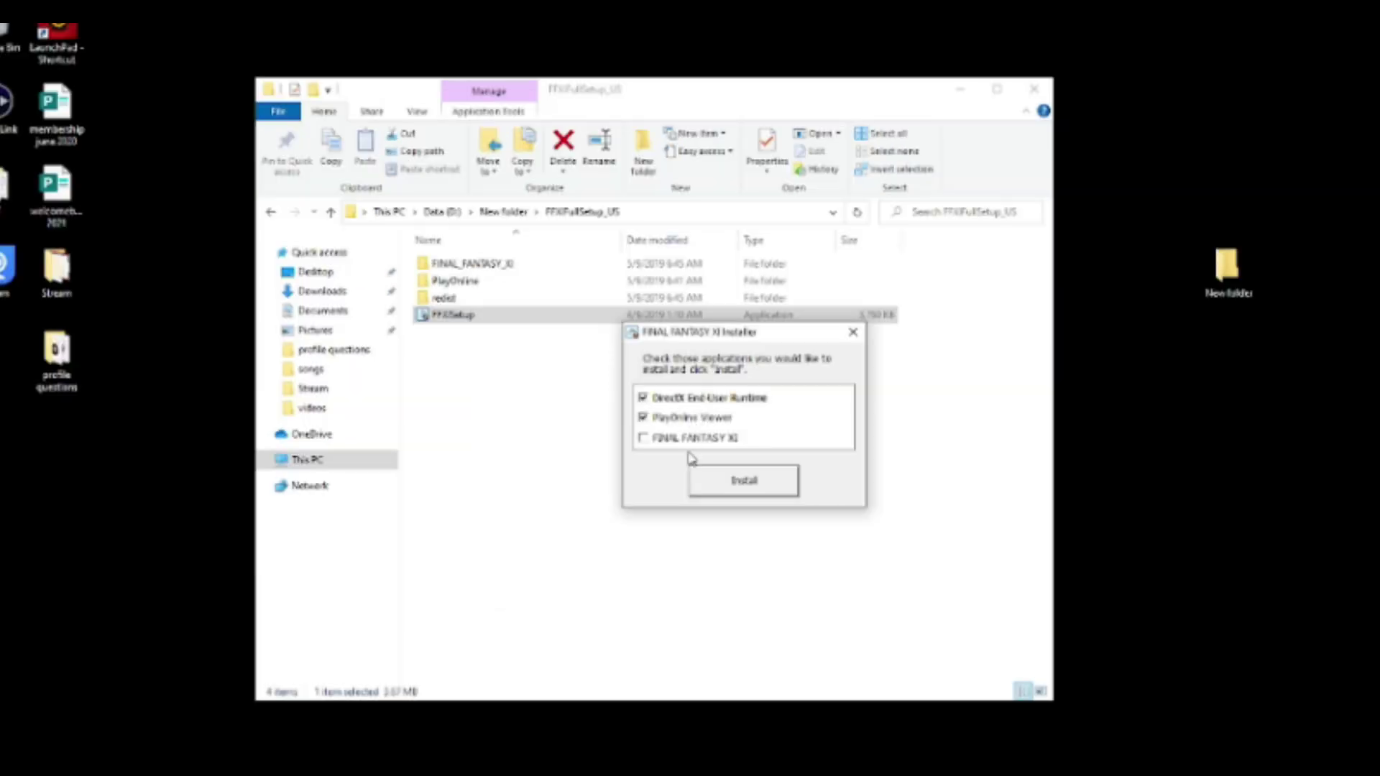
click(694, 440)
click(747, 484)
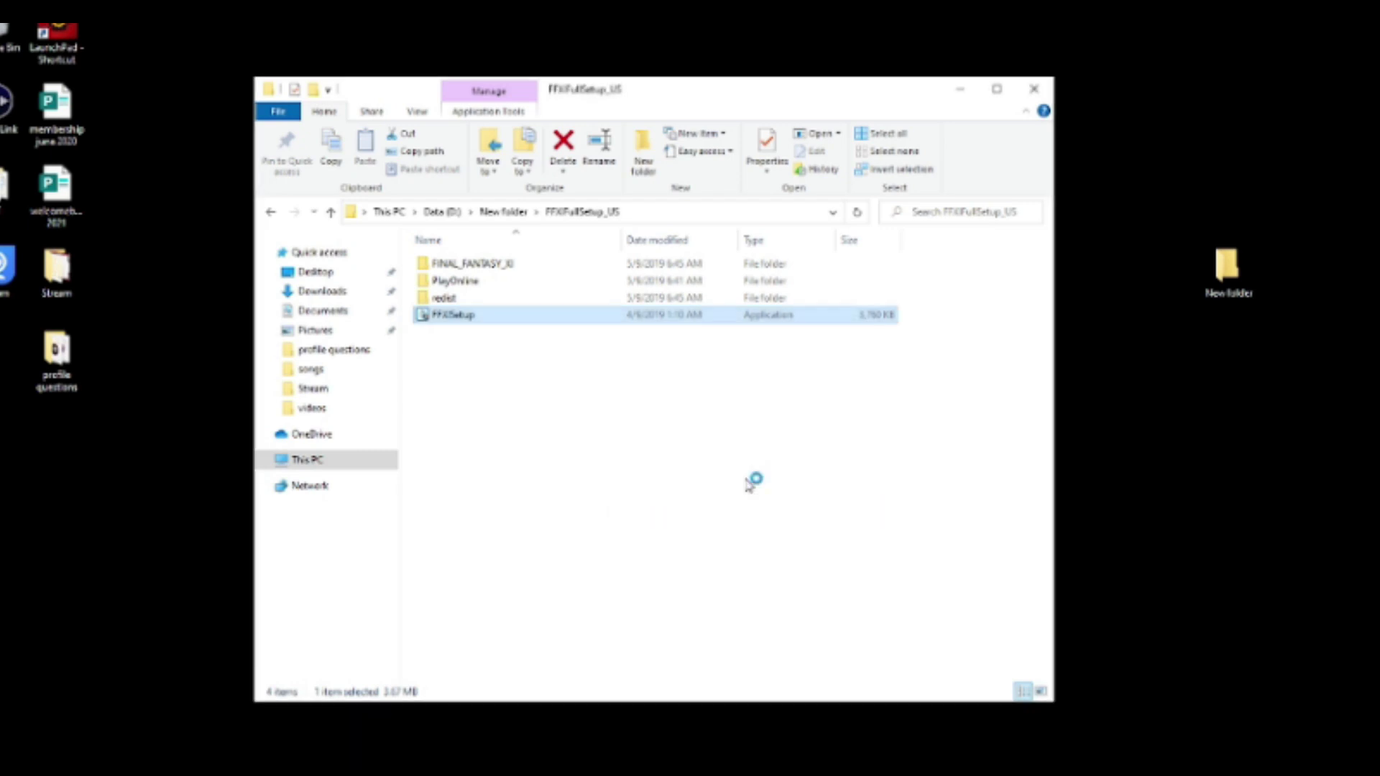
Step: Accept the DirectX licence, install the runtime, finish FFXI setup, and proceed to free-trial checkout
click(231, 279)
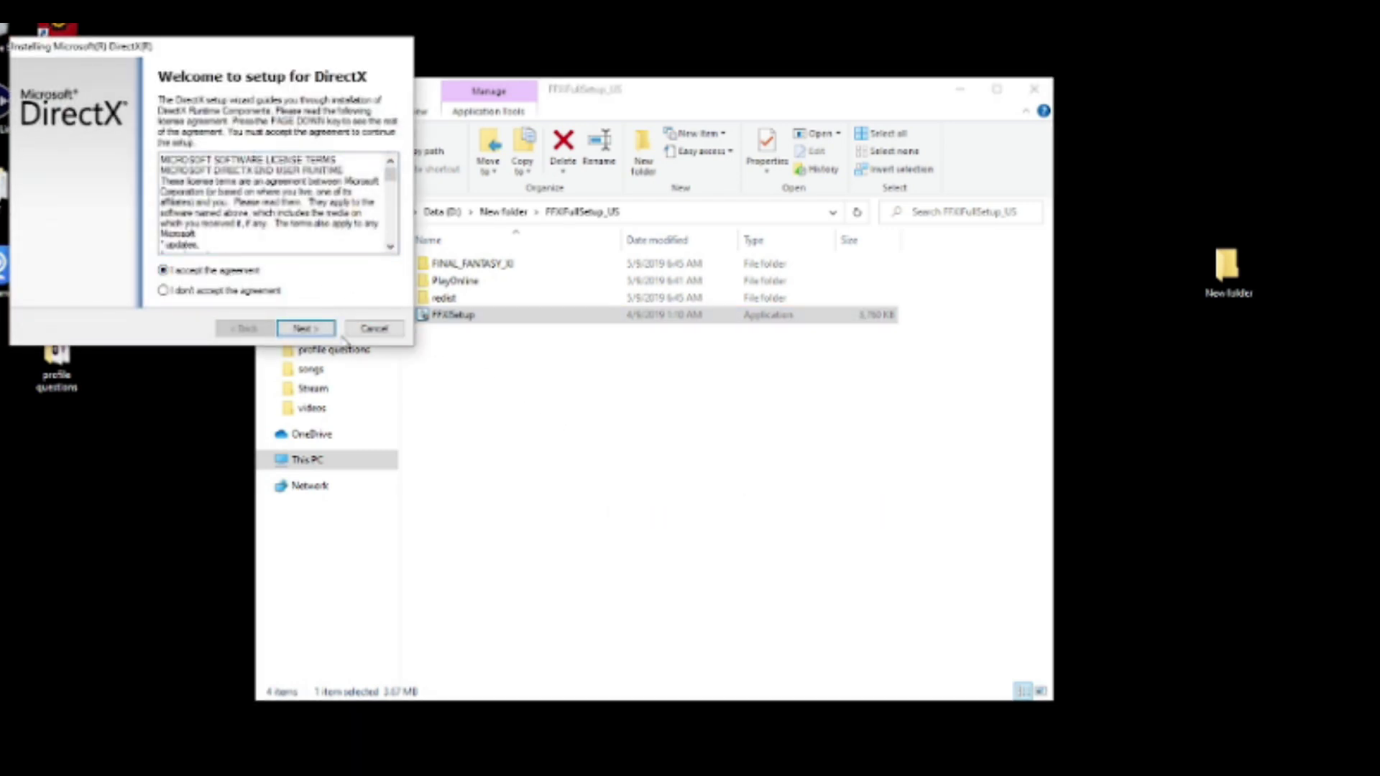
click(332, 329)
click(306, 329)
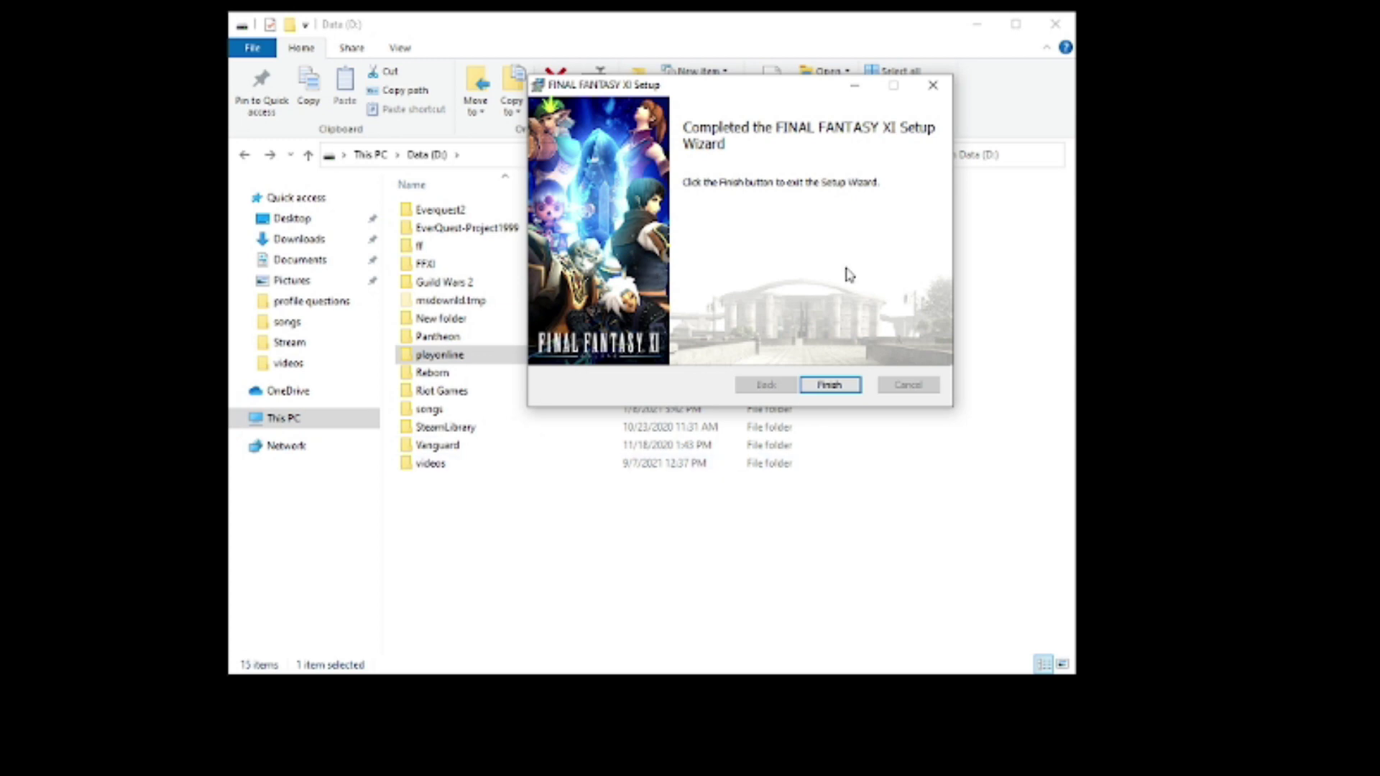
click(830, 385)
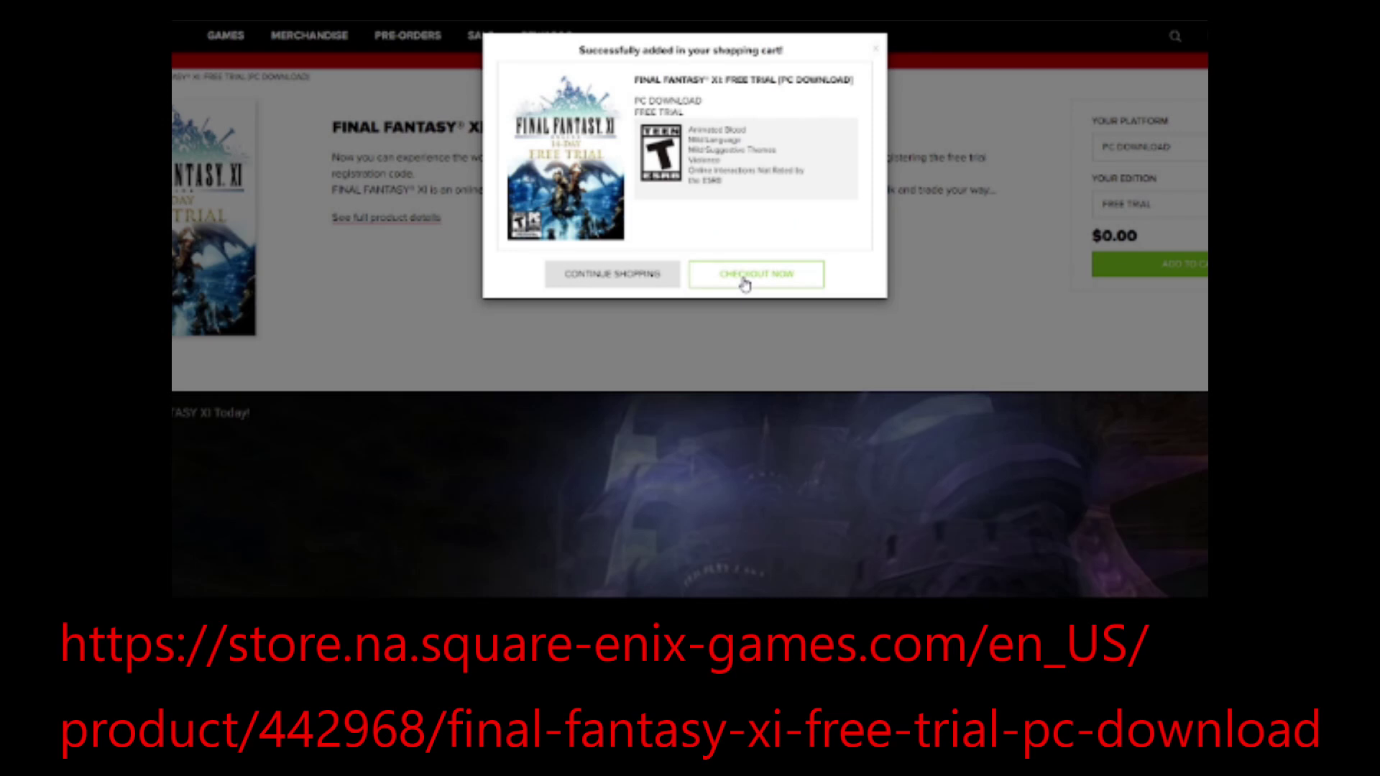
click(744, 282)
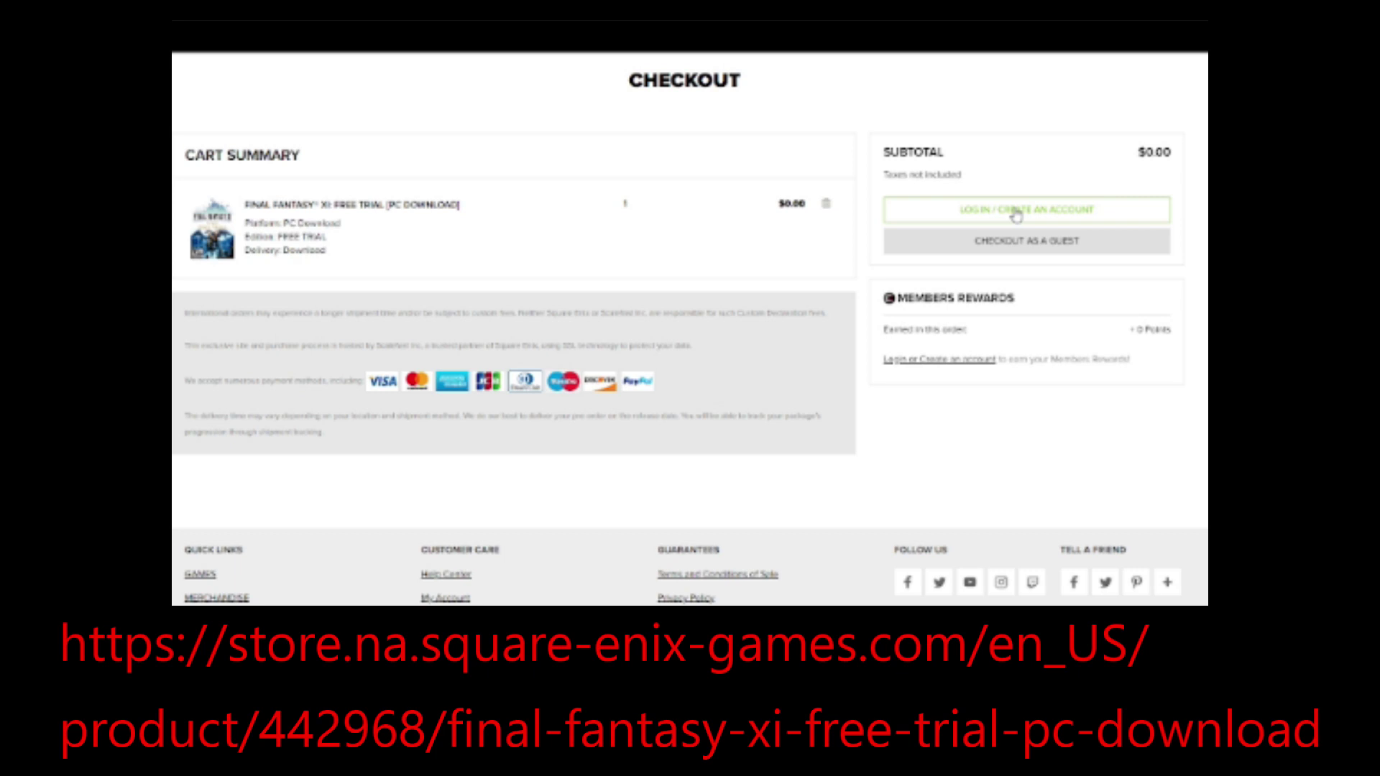
Step: At checkout, choose to create a new Square Enix Members account and begin entering the sign-up email
click(1016, 215)
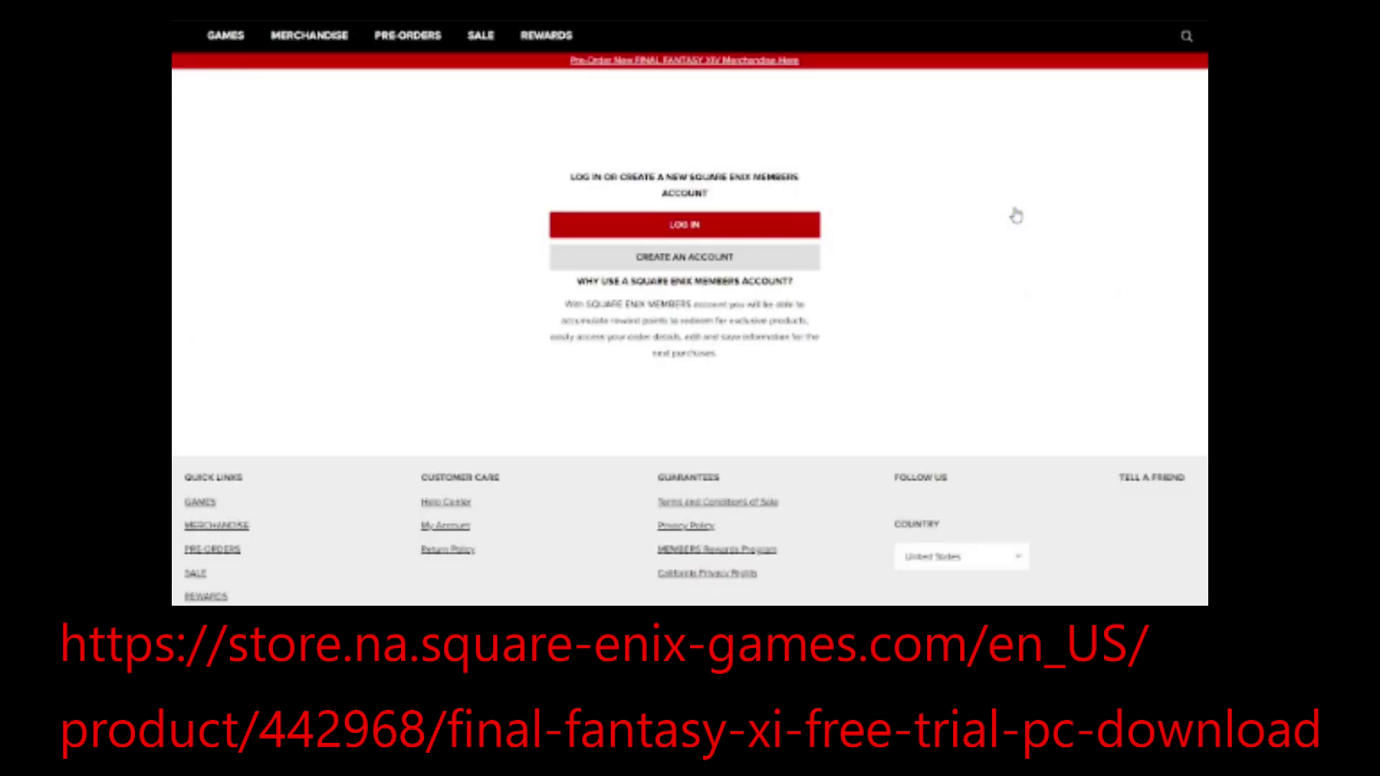
click(711, 266)
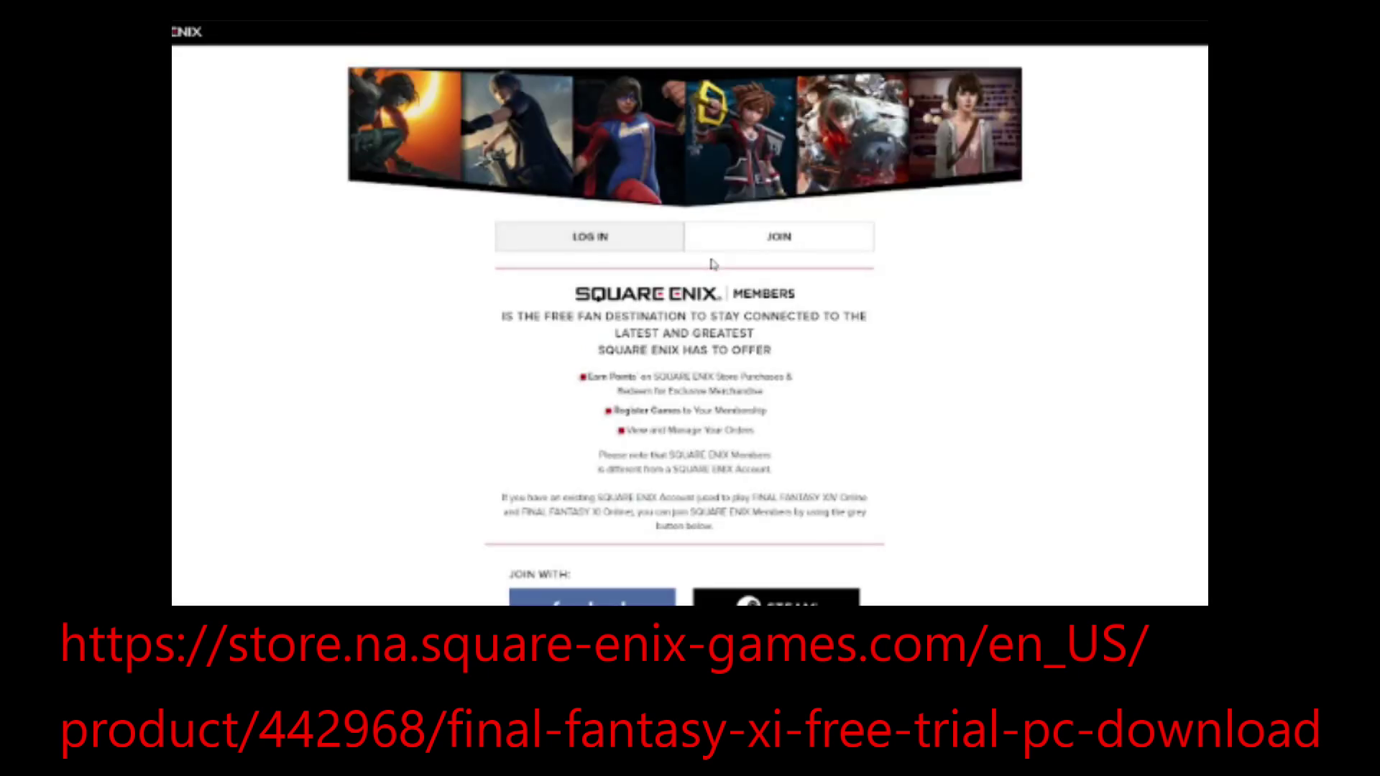
scroll(711, 264, down, 4)
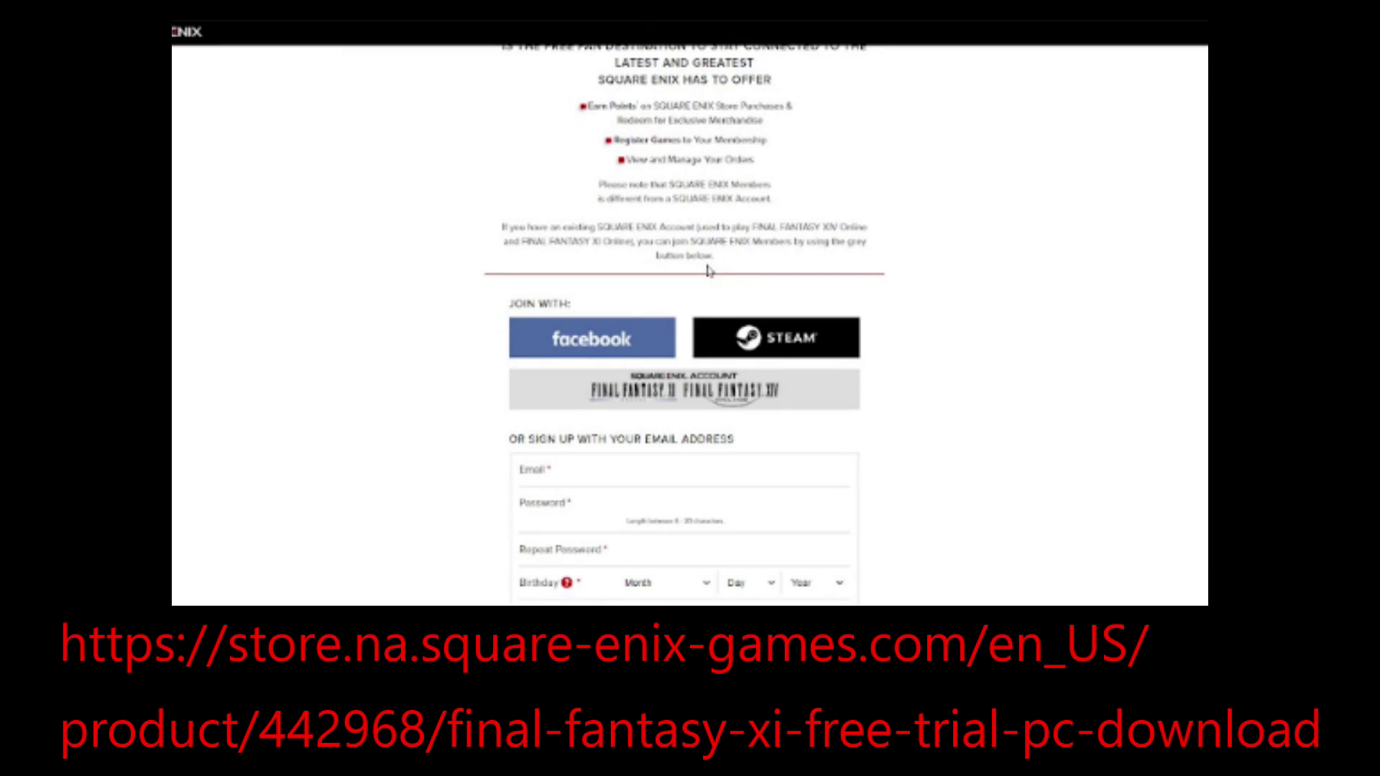
scroll(708, 269, down, 3)
click(577, 270)
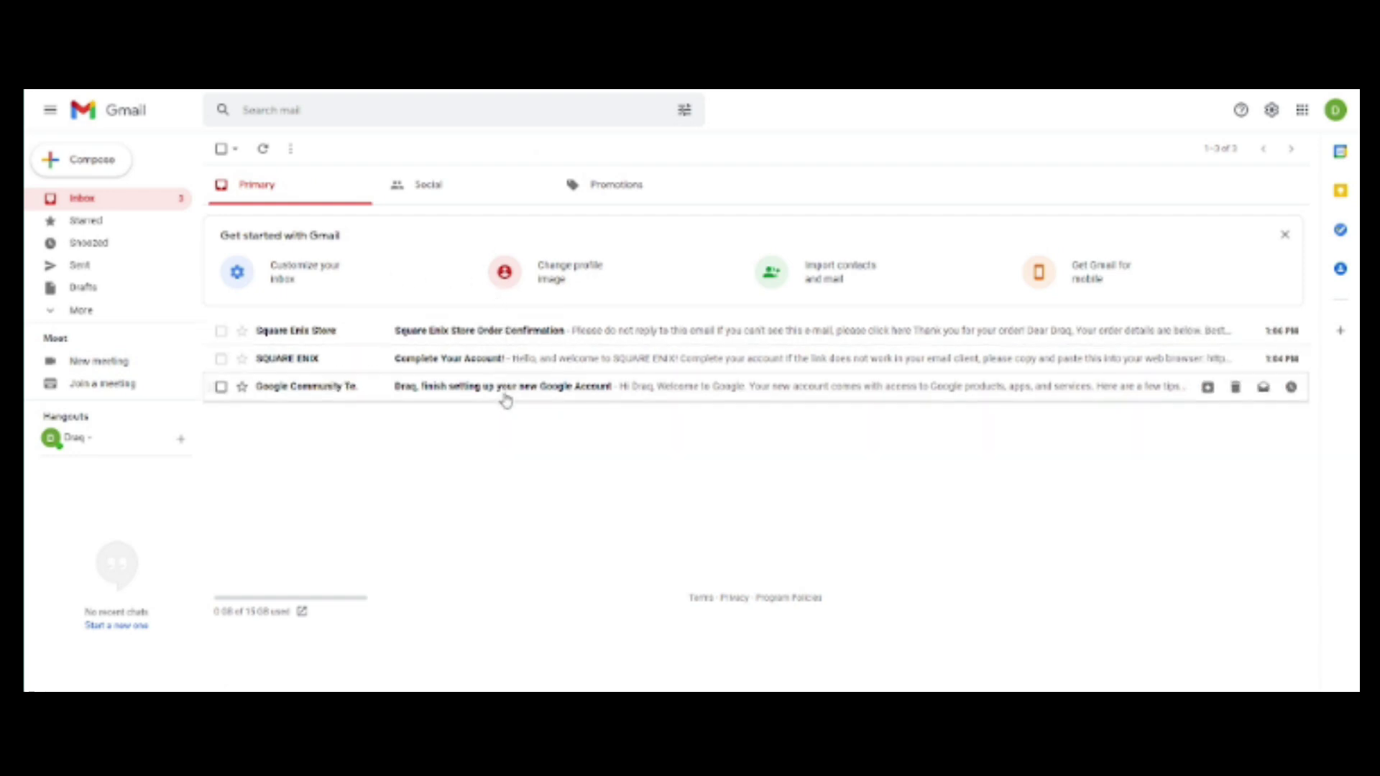
Step: Confirm the new account through the Complete Your Account email
click(470, 358)
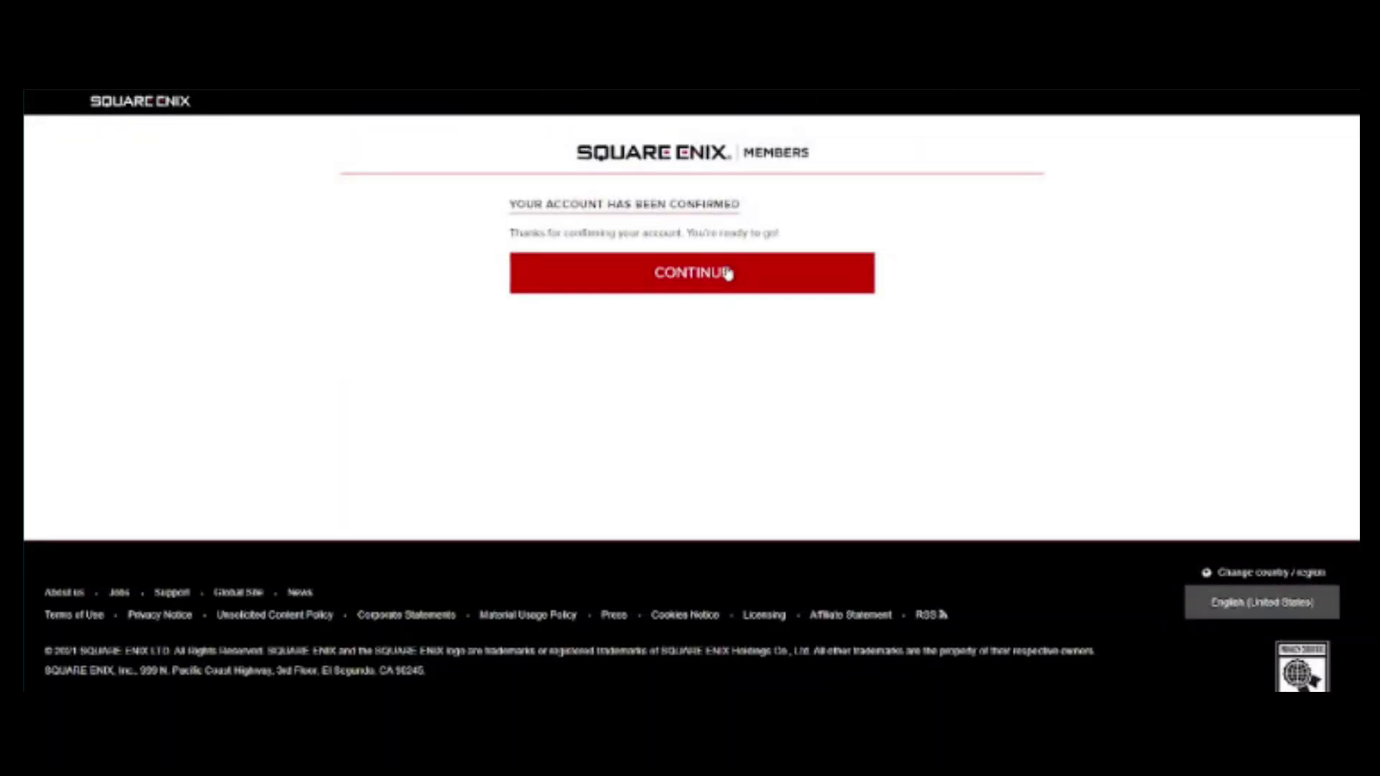
click(719, 273)
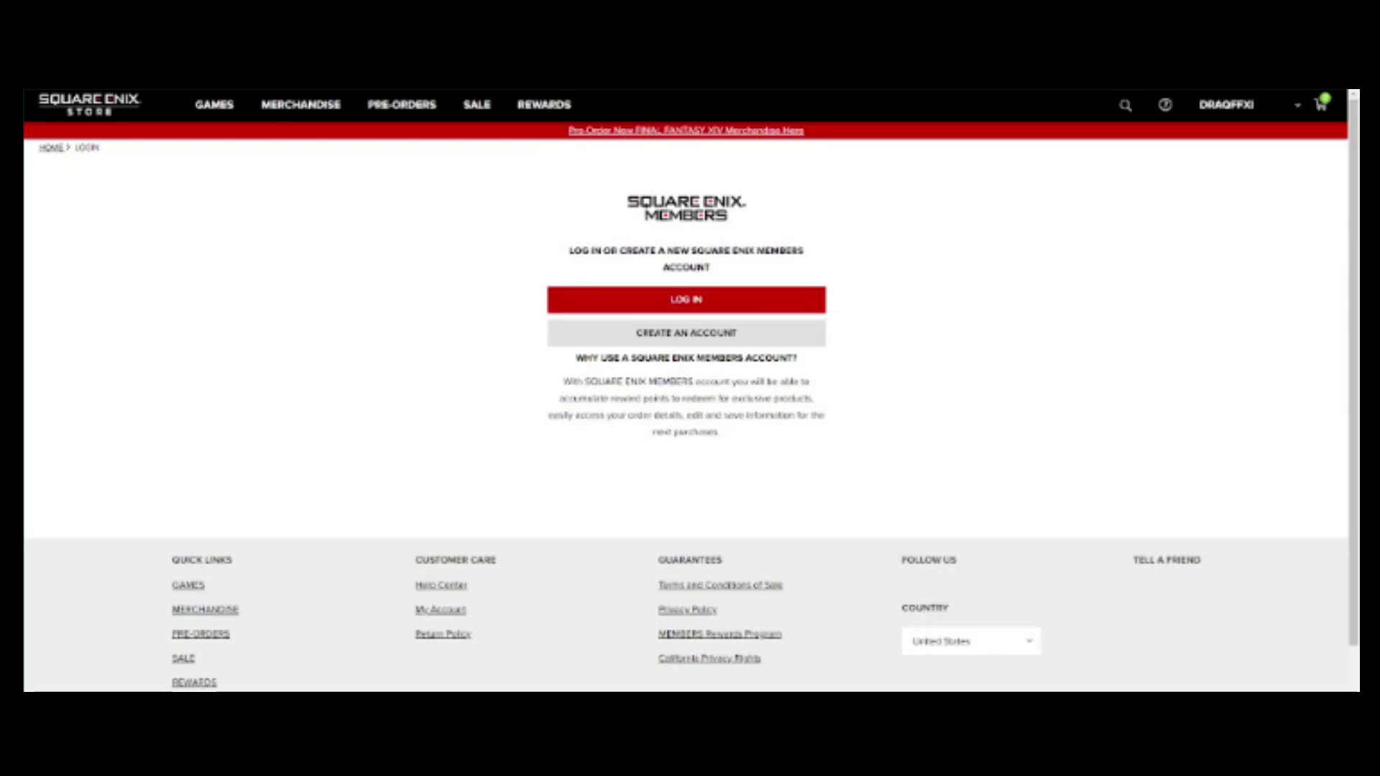
key(ctrl+shift+Tab)
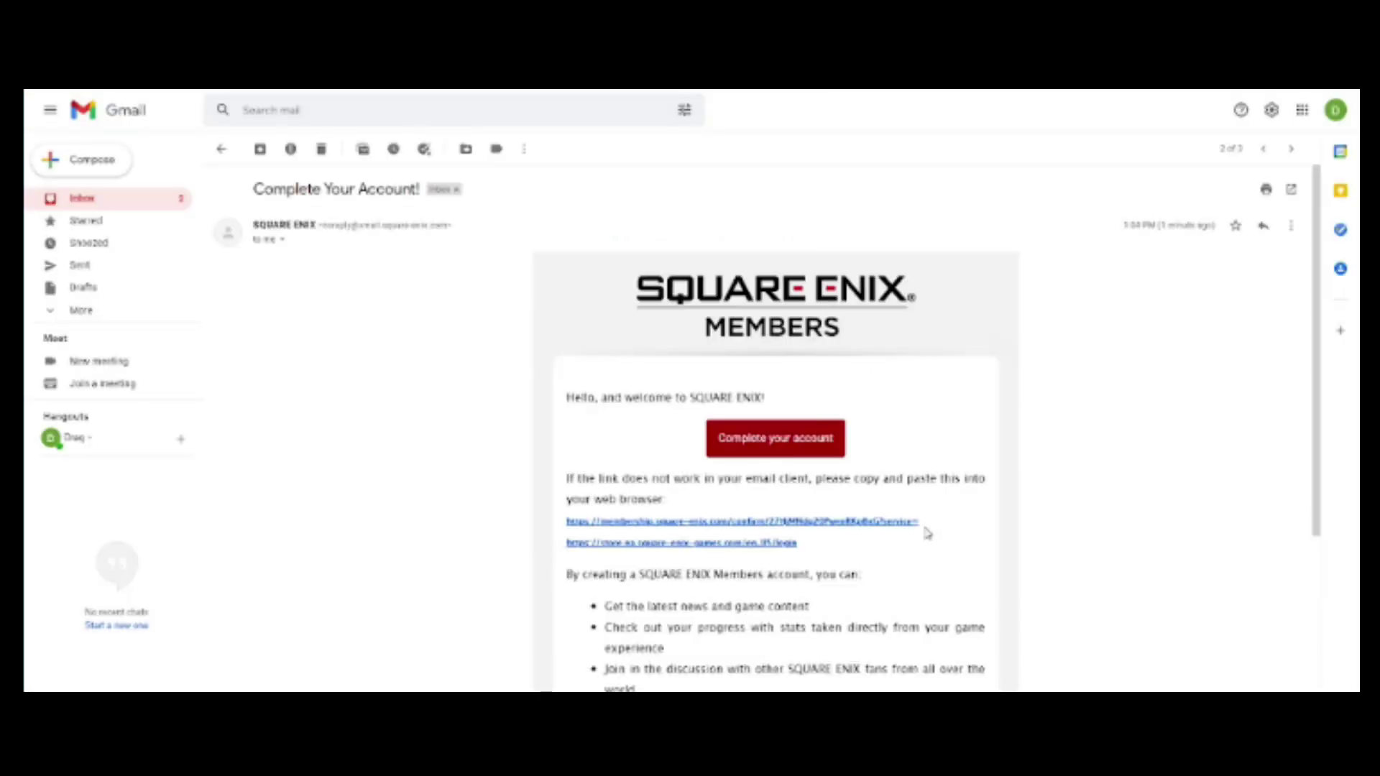
Step: Open the Square Enix Store Order Confirmation email and scroll to its product access link
scroll(926, 530, down, 5)
scroll(924, 529, up, 3)
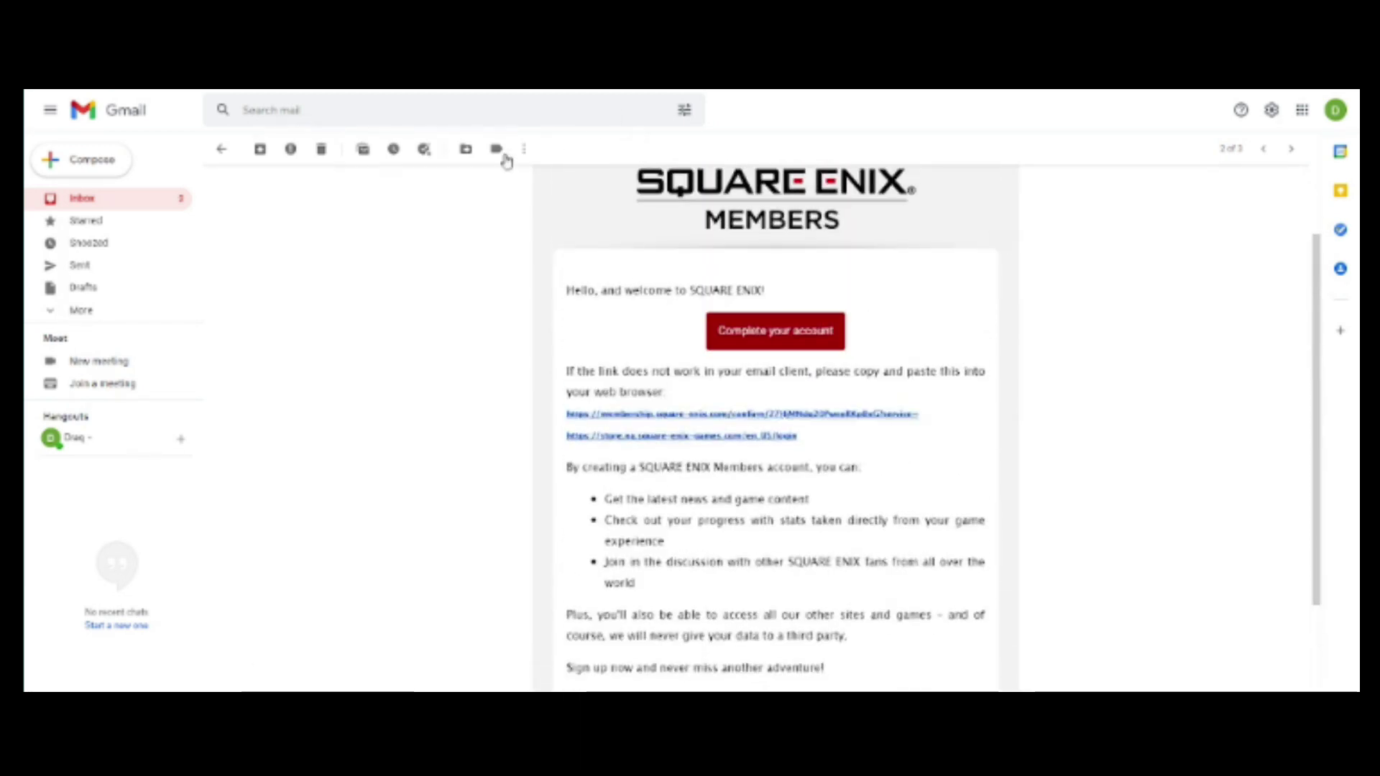
click(122, 202)
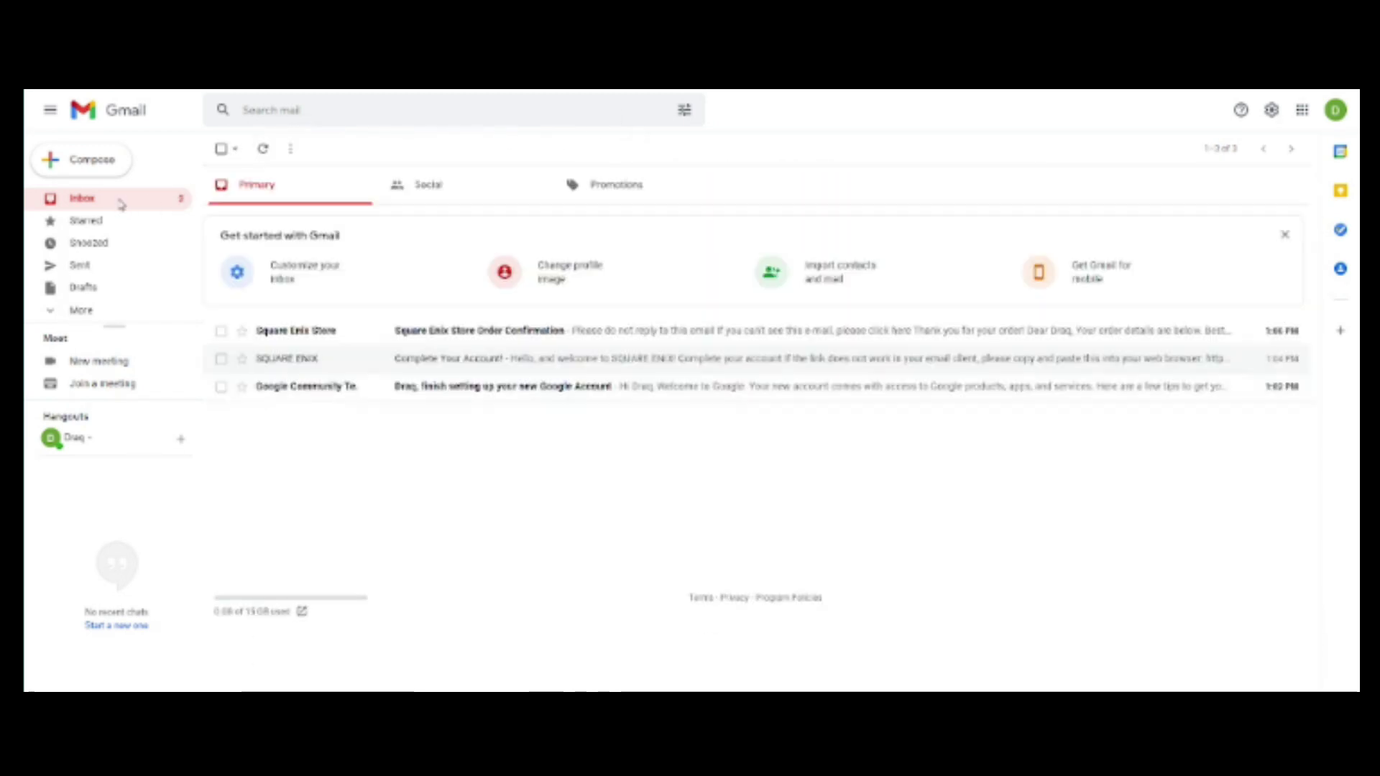
click(503, 332)
scroll(862, 482, down, 8)
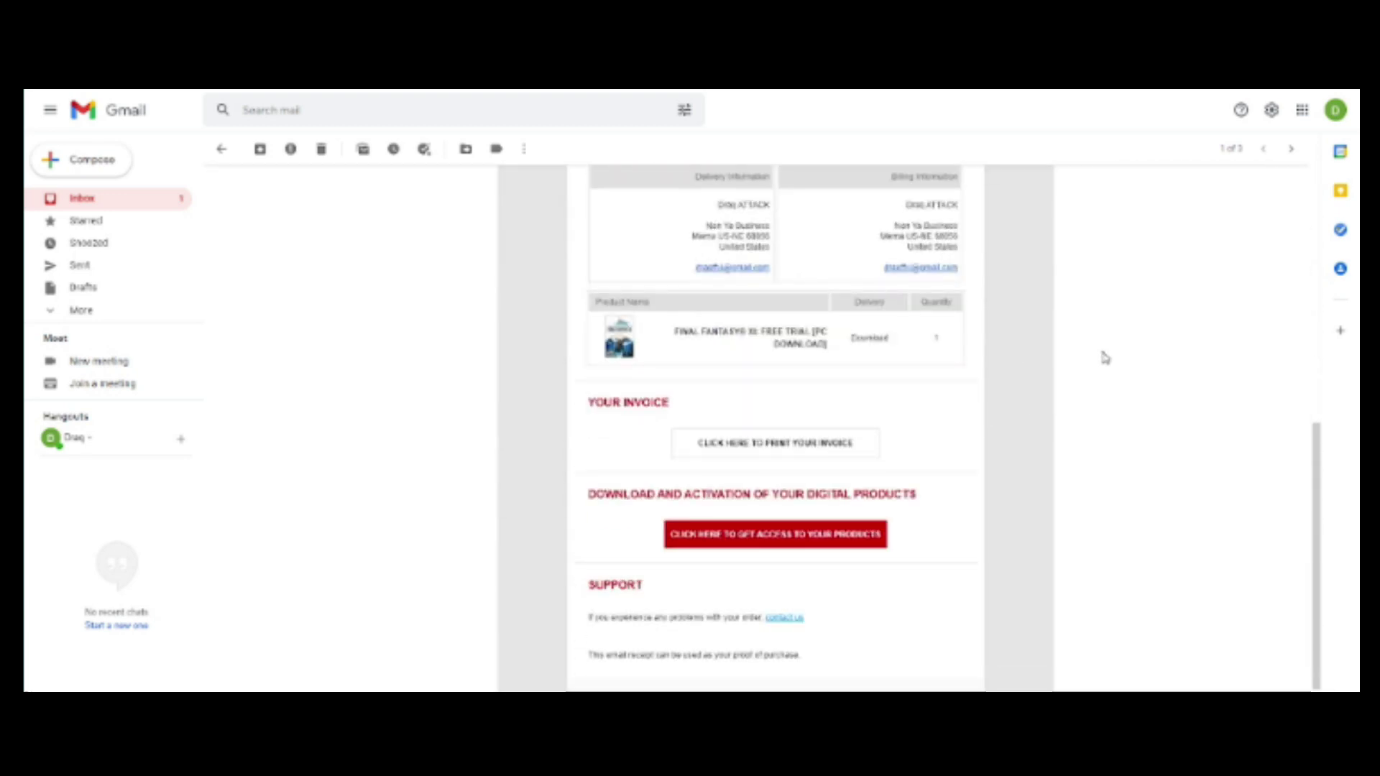
scroll(1105, 354, up, 6)
scroll(1104, 360, down, 6)
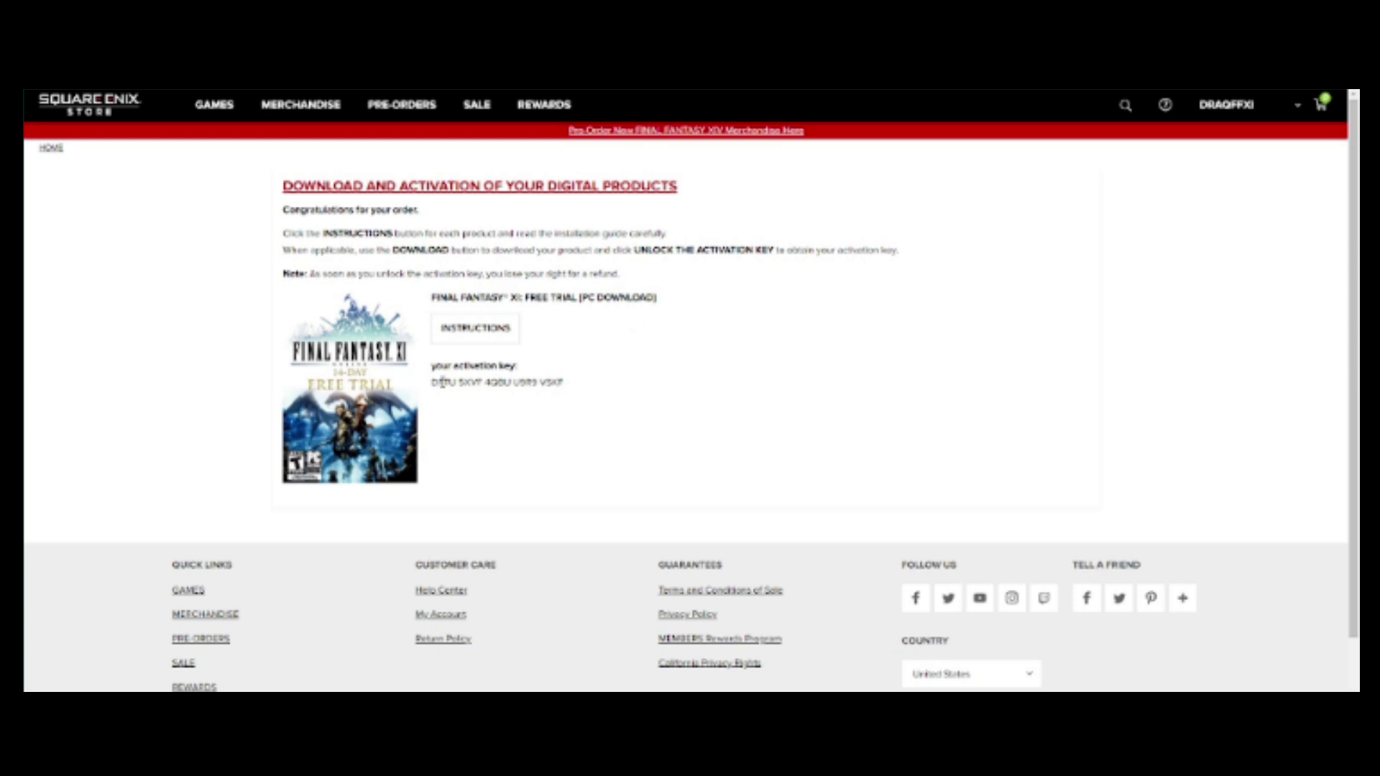
Step: Highlight the full activation key shown under 'your activation key'
drag(438, 381, 606, 390)
click(440, 382)
drag(425, 382, 565, 385)
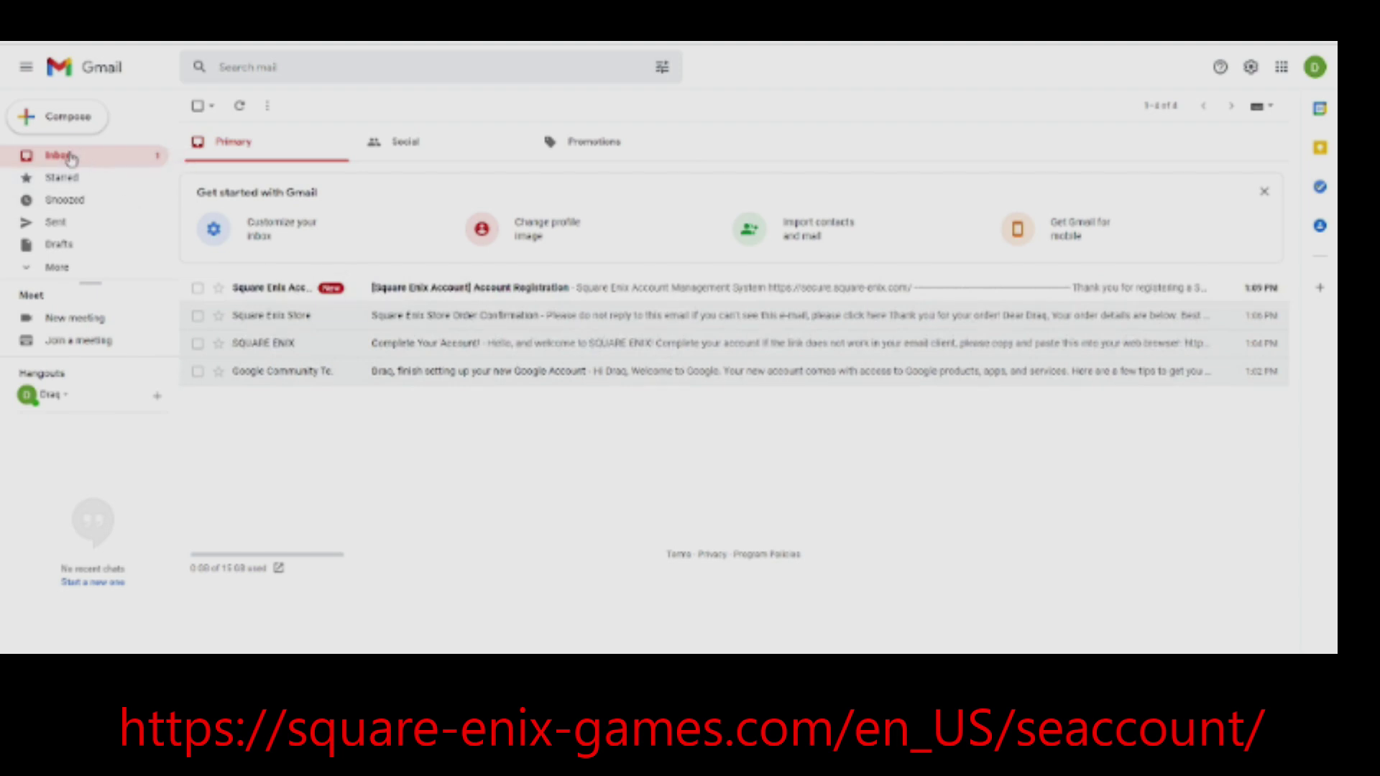
Step: Copy the code from the Account Registration email into the Confirmation Code field
click(491, 289)
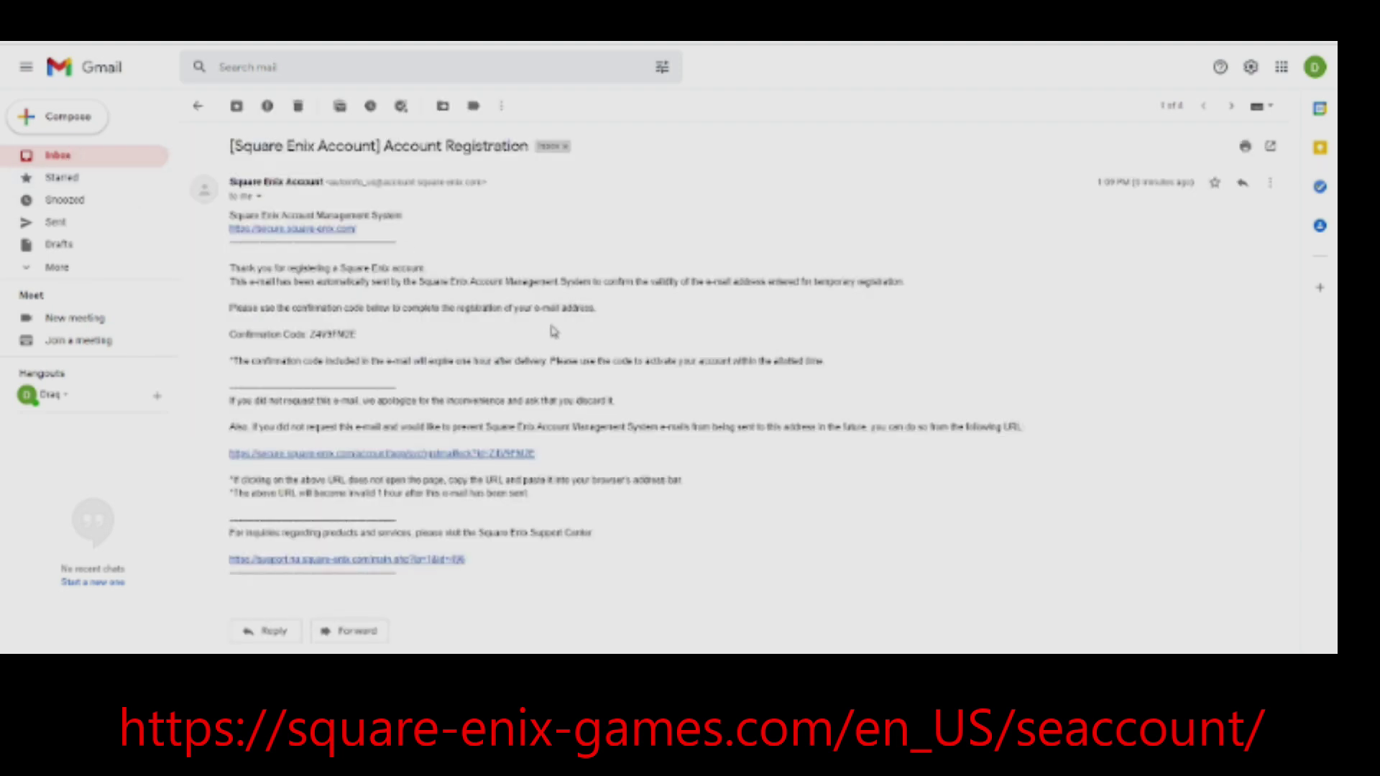
double_click(335, 333)
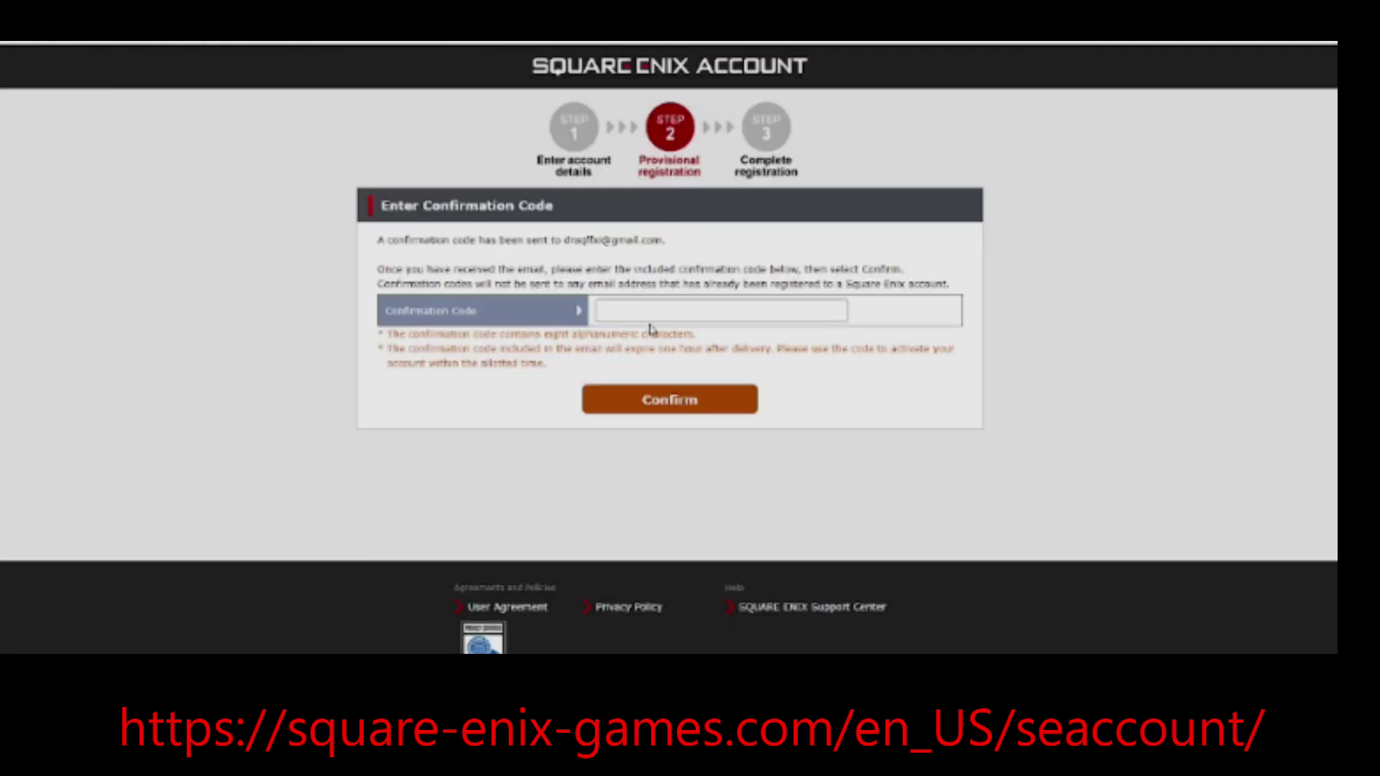
click(650, 310)
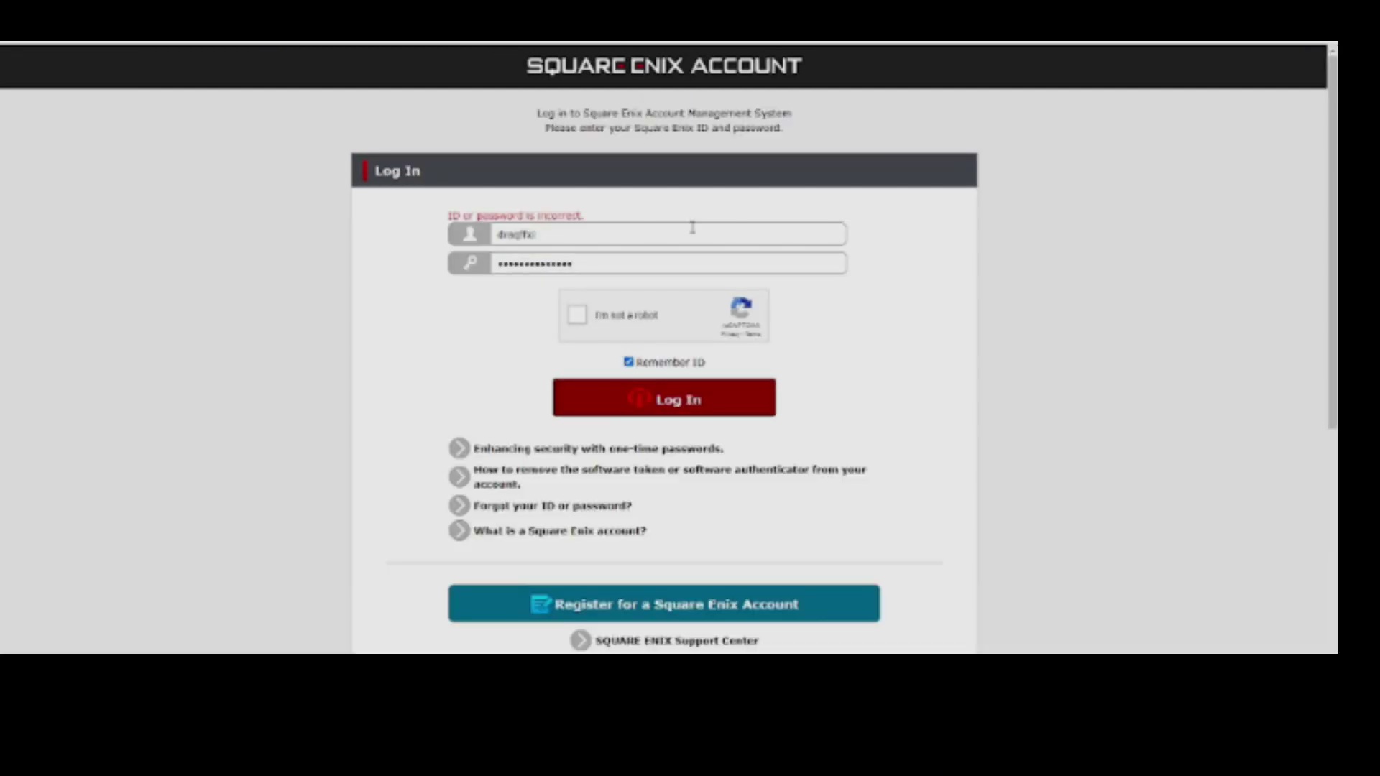
Step: Enter the account password, pass the reCAPTCHA check, and log in
key(ctrl+a)
key(Tab)
key(Tab)
key(Tab)
click(623, 323)
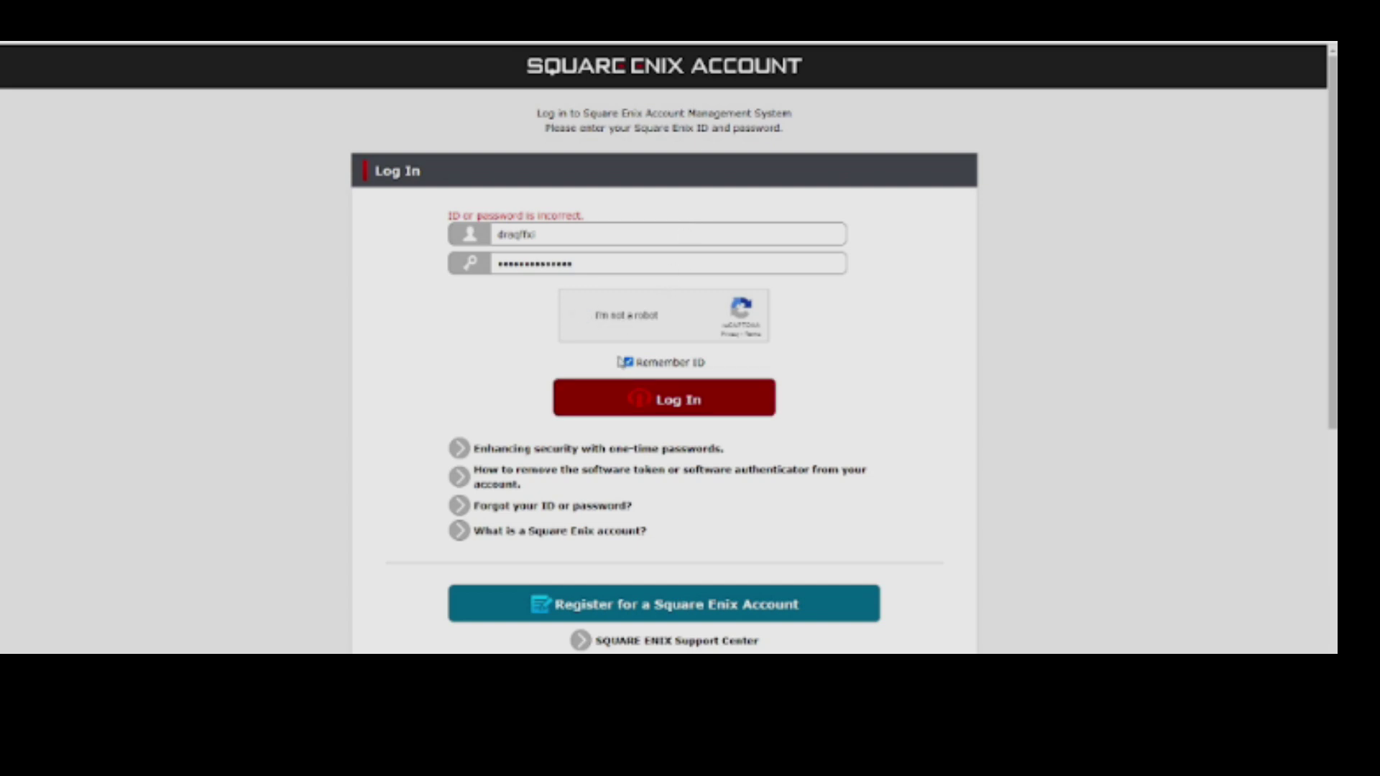
click(623, 402)
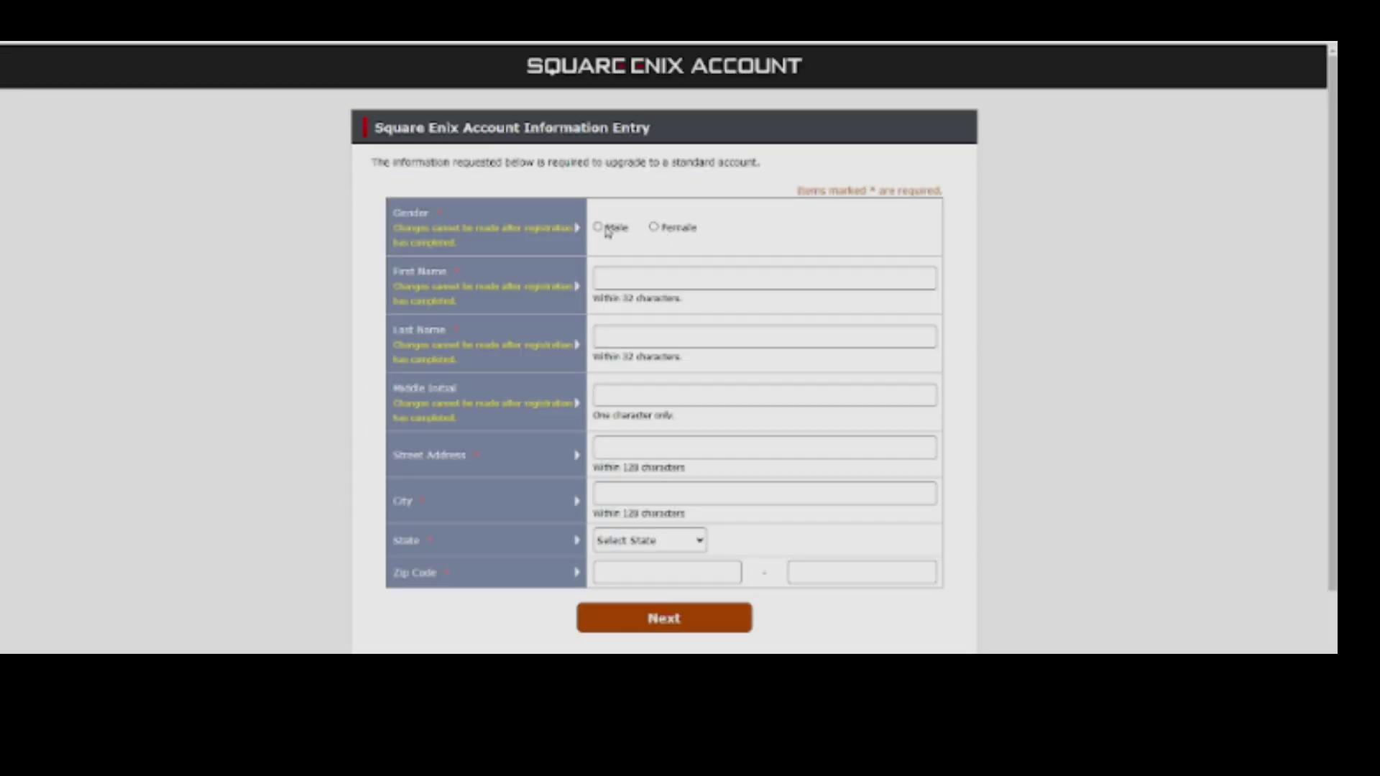
Step: Set the account holder's gender to male and advance to the PlayOnline registration code page
click(599, 227)
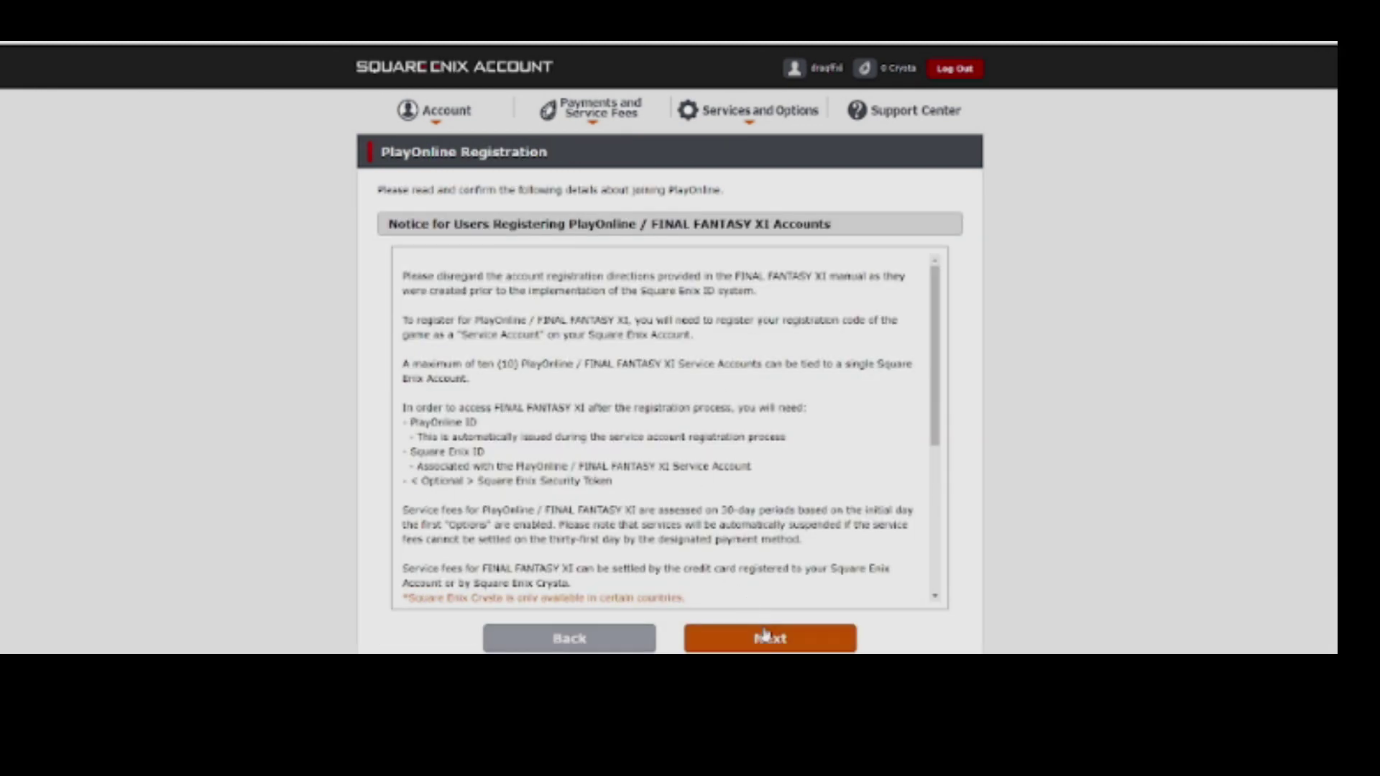
click(766, 634)
click(445, 262)
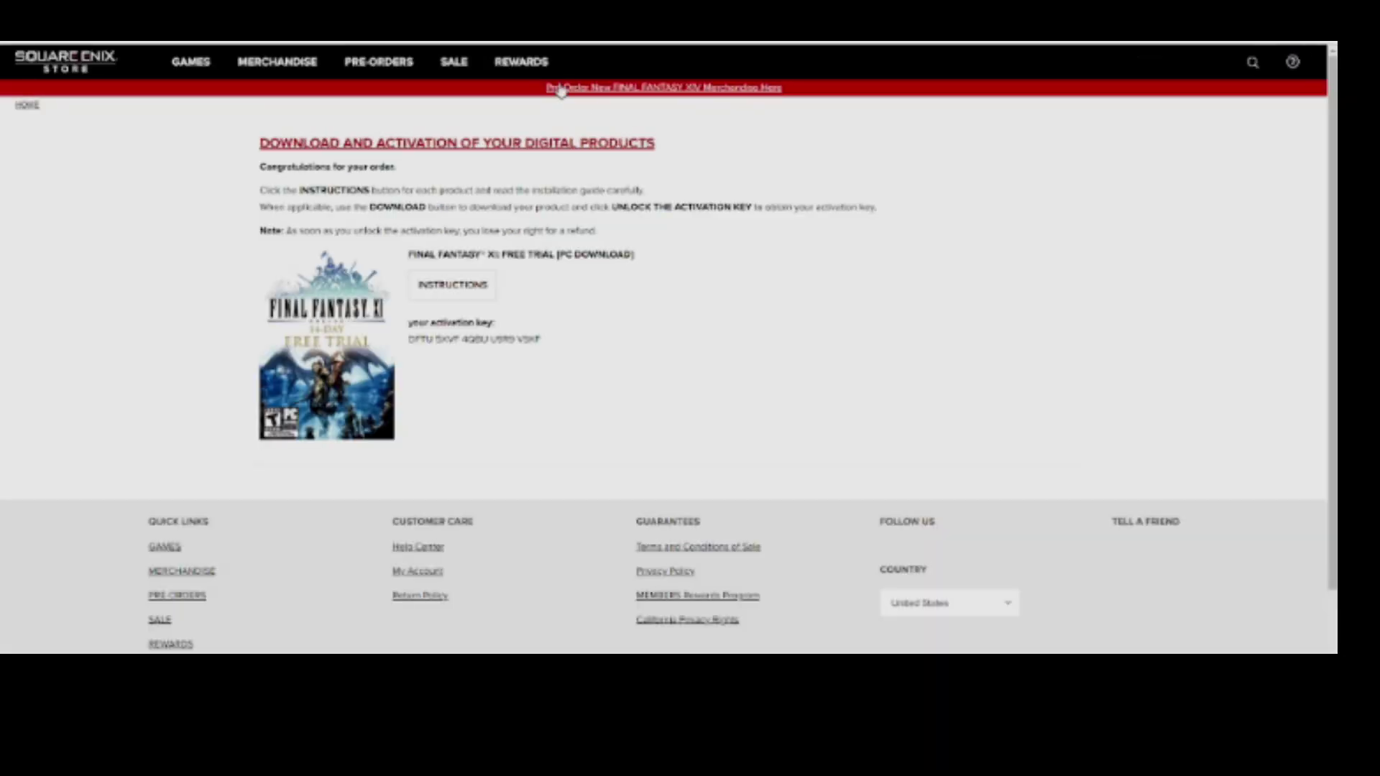
Step: Select and copy the free trial's activation key from the store page
double_click(447, 323)
triple_click(444, 339)
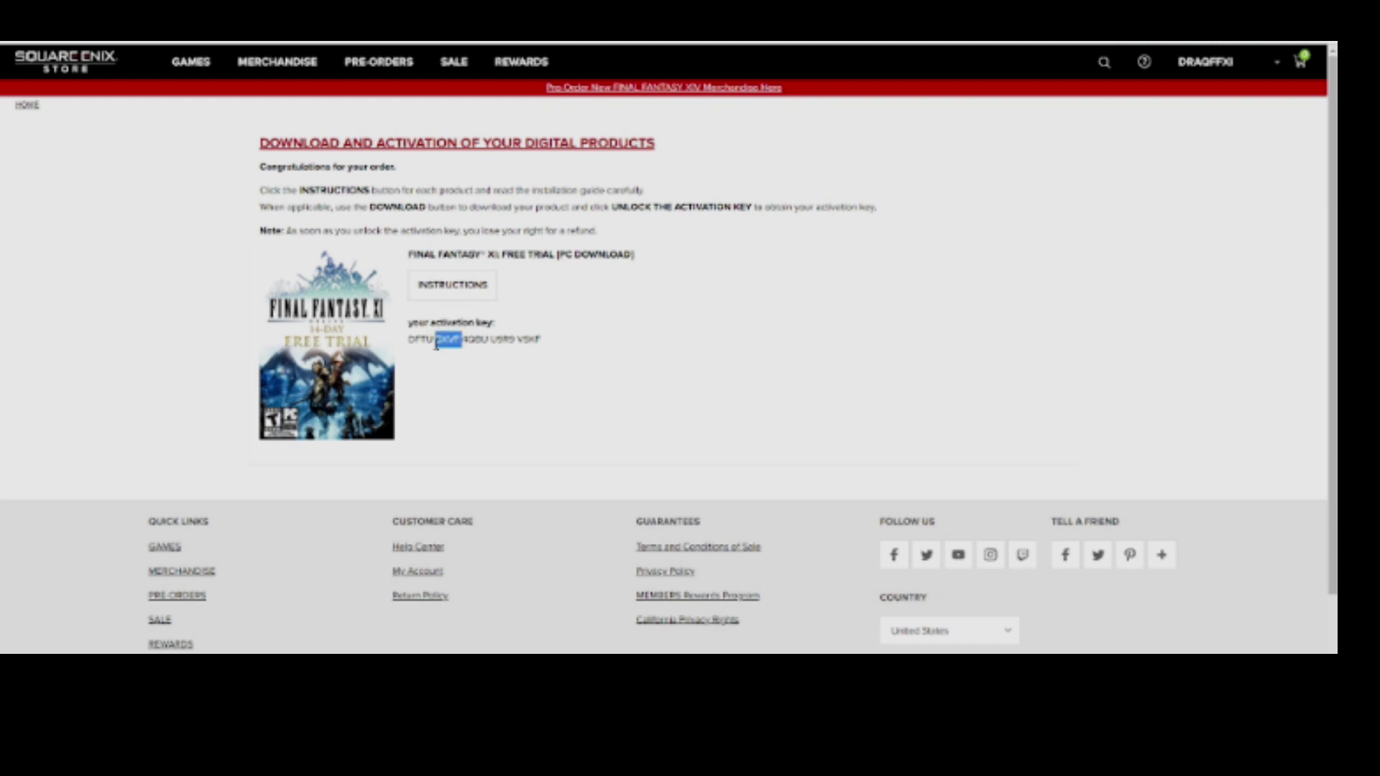
key(alt+Tab)
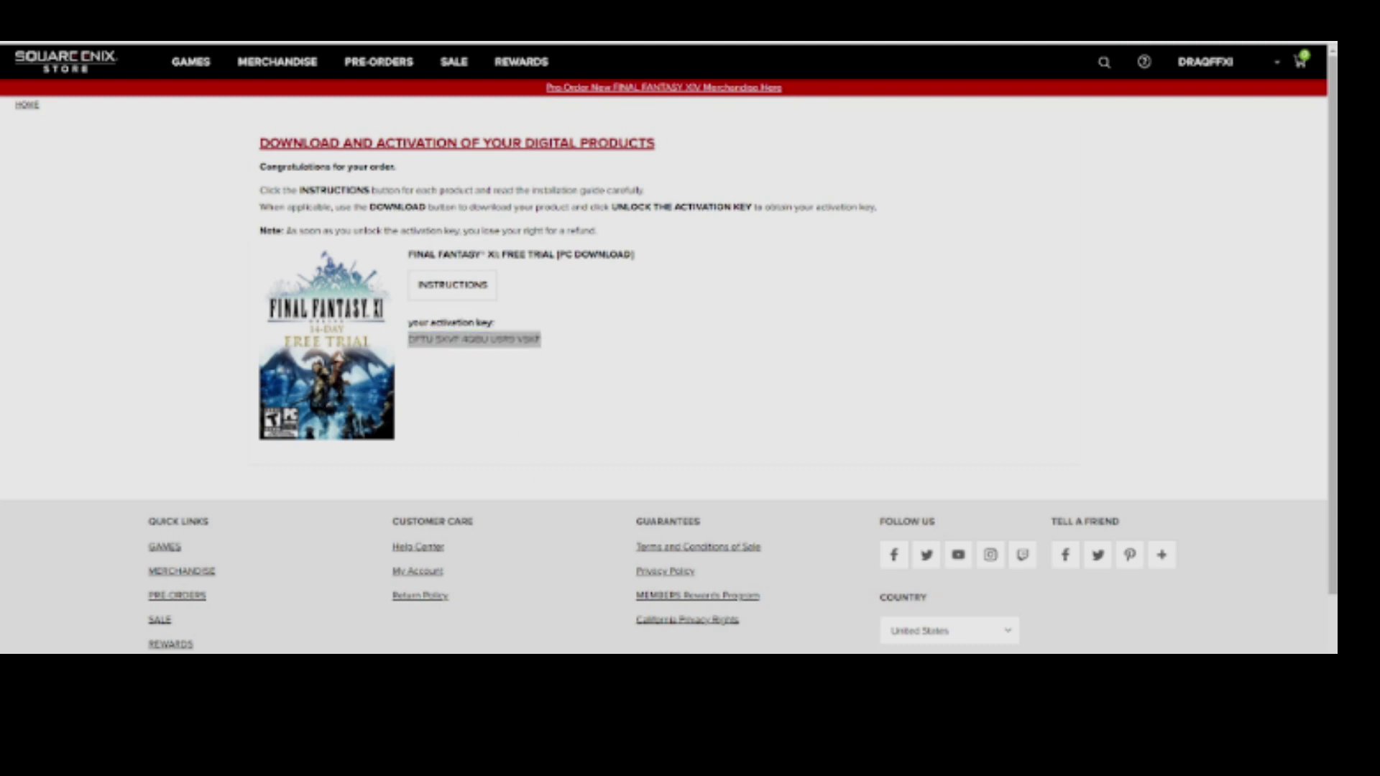
Step: Paste the first two parts of the registration code into the PlayOnline code fields
click(611, 43)
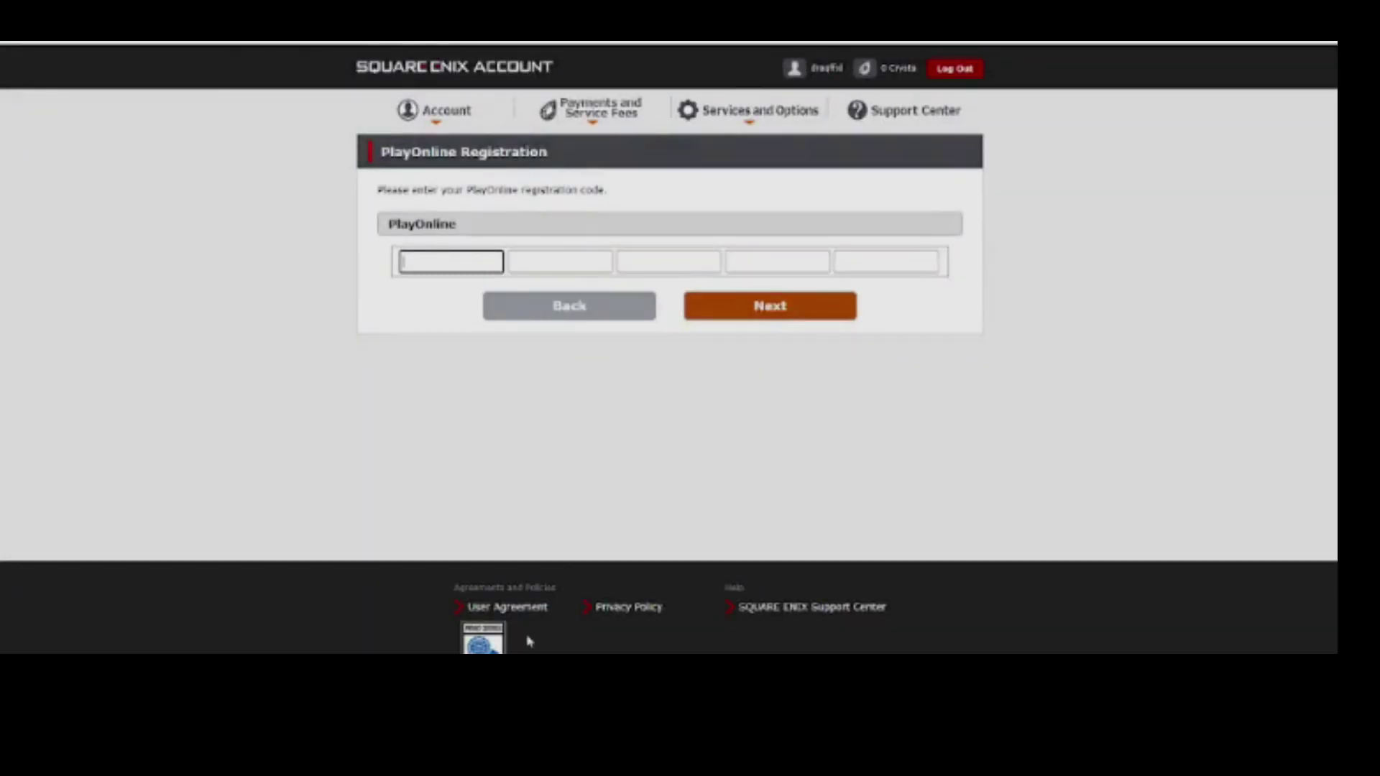
key(alt+Tab)
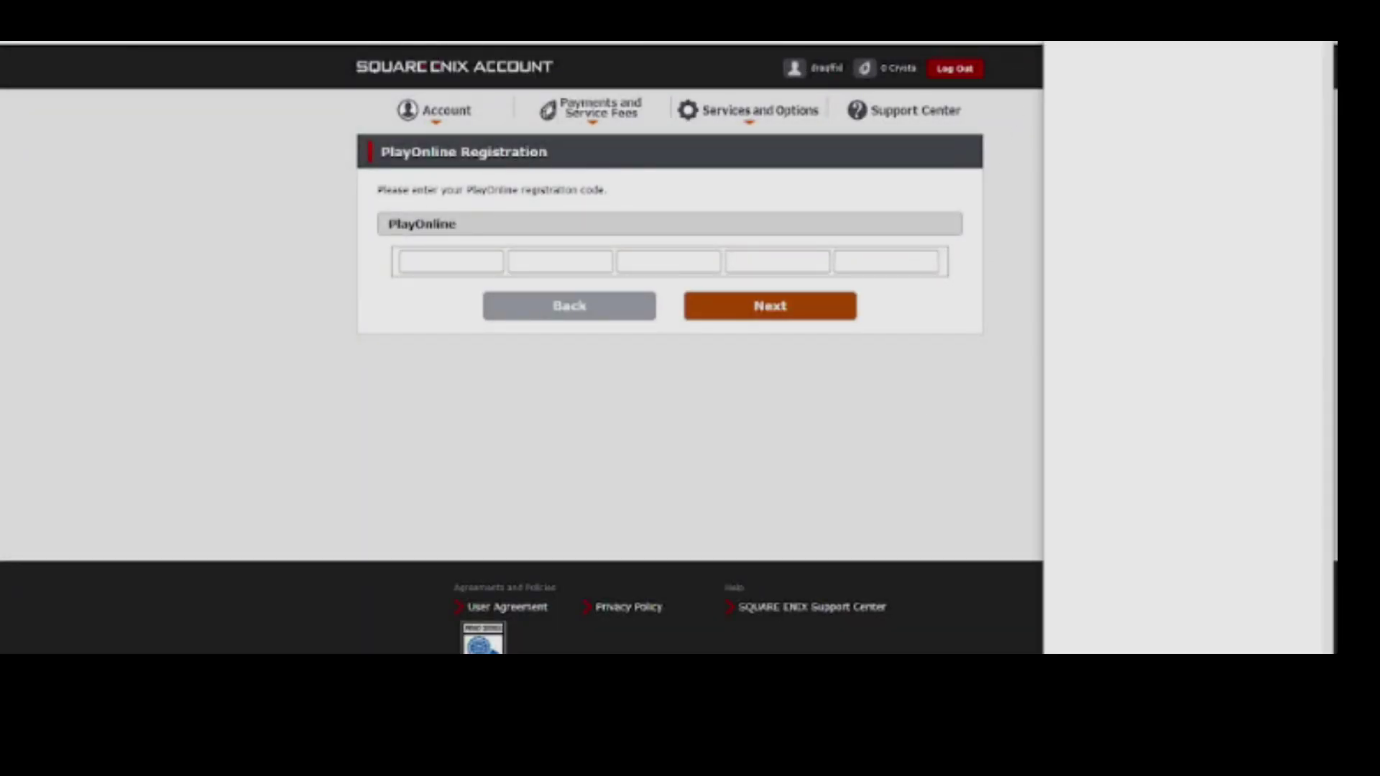
click(464, 263)
key(alt+Tab)
key(alt+e)
click(1257, 45)
click(571, 259)
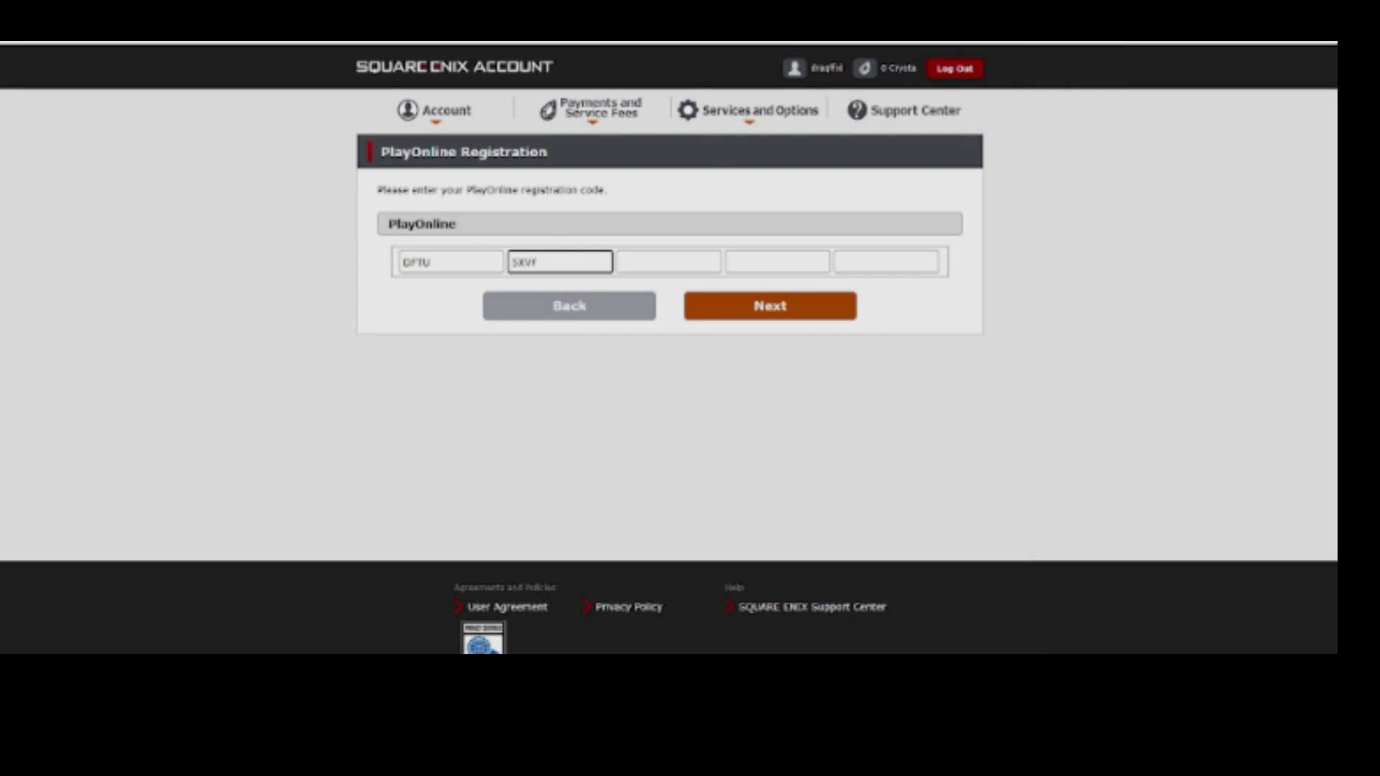
Step: Paste the remaining three code parts and submit the registration code
key(alt+Tab)
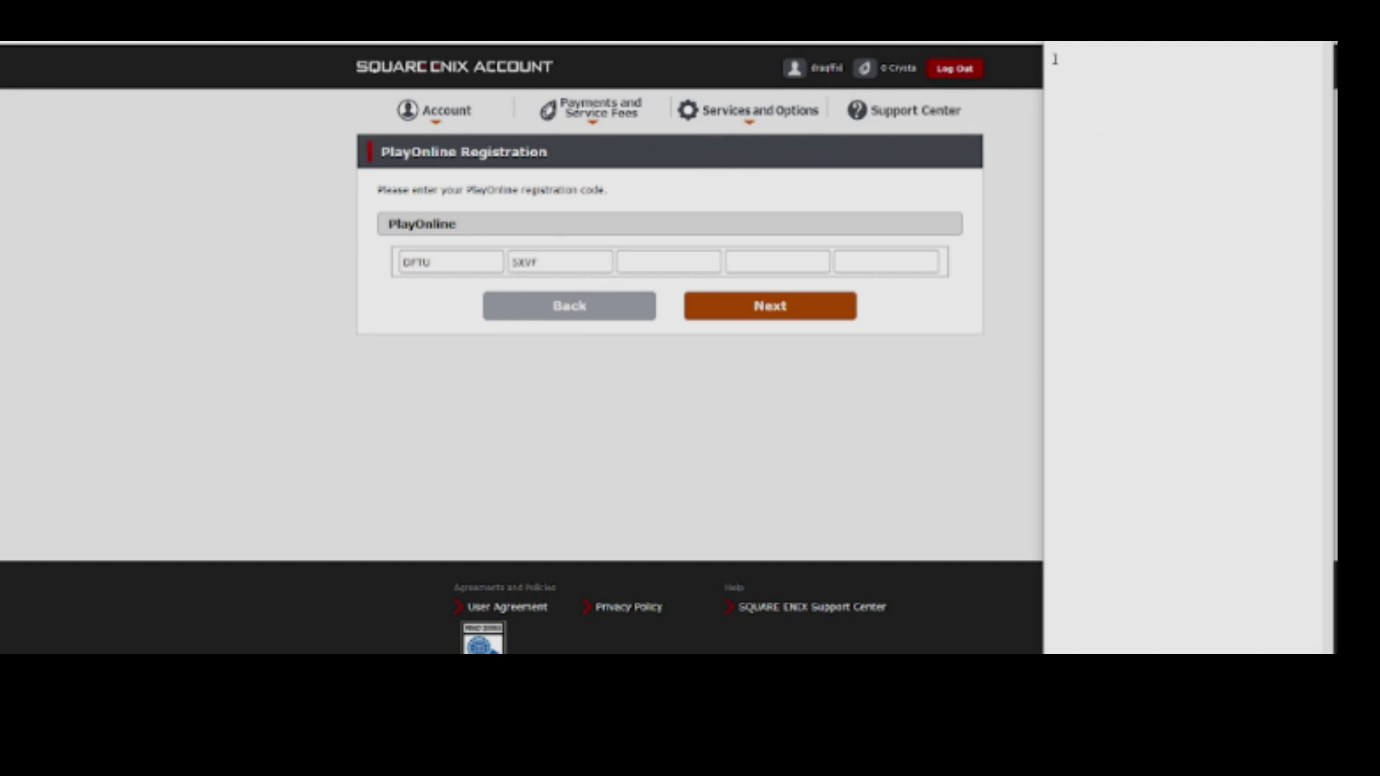
click(675, 260)
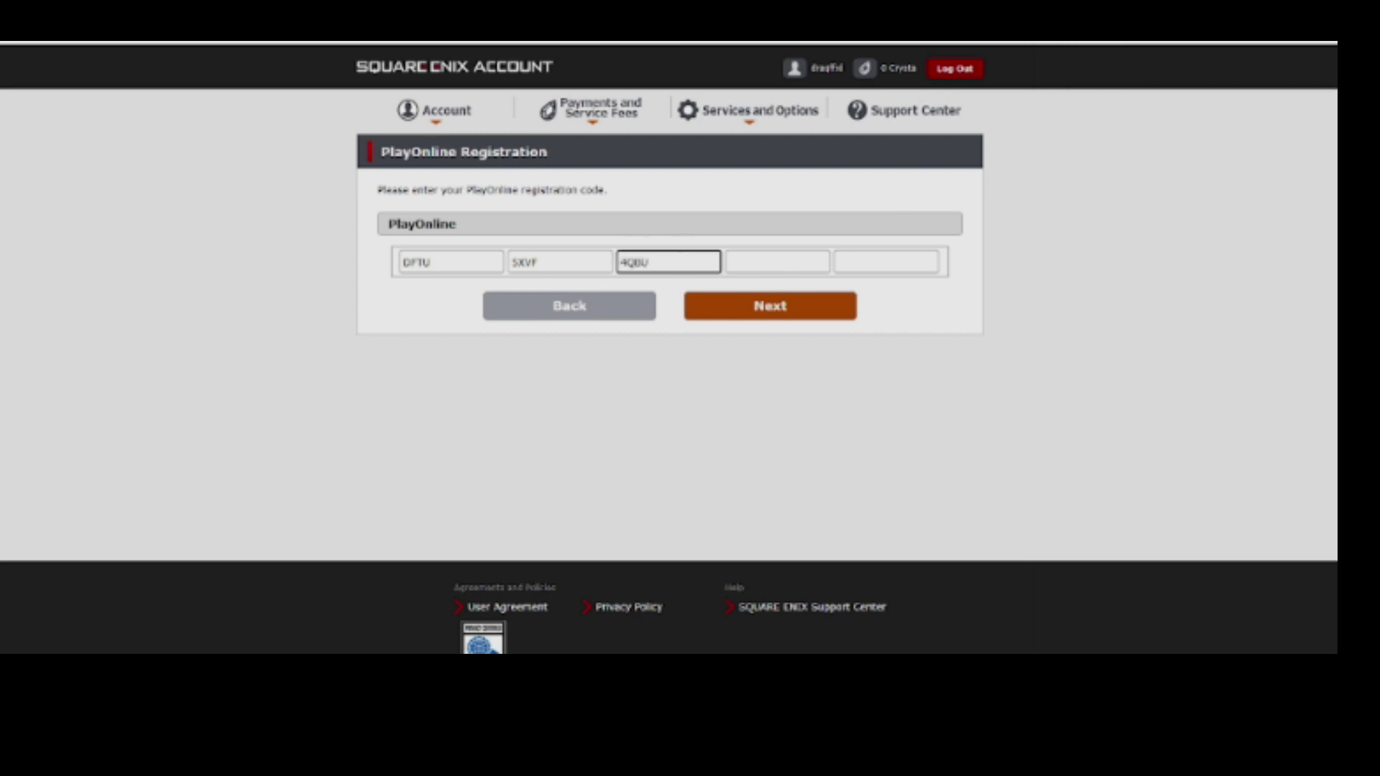
key(alt+Tab)
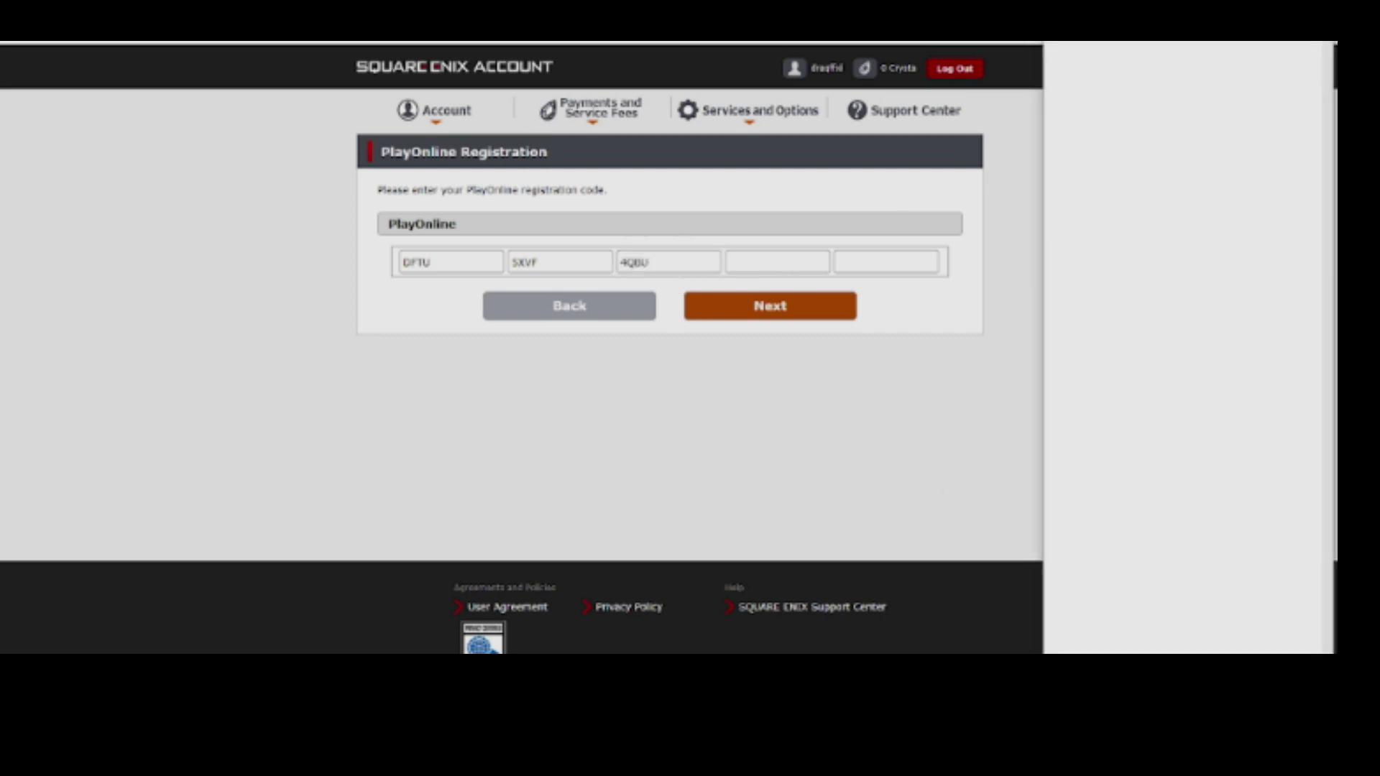
click(758, 256)
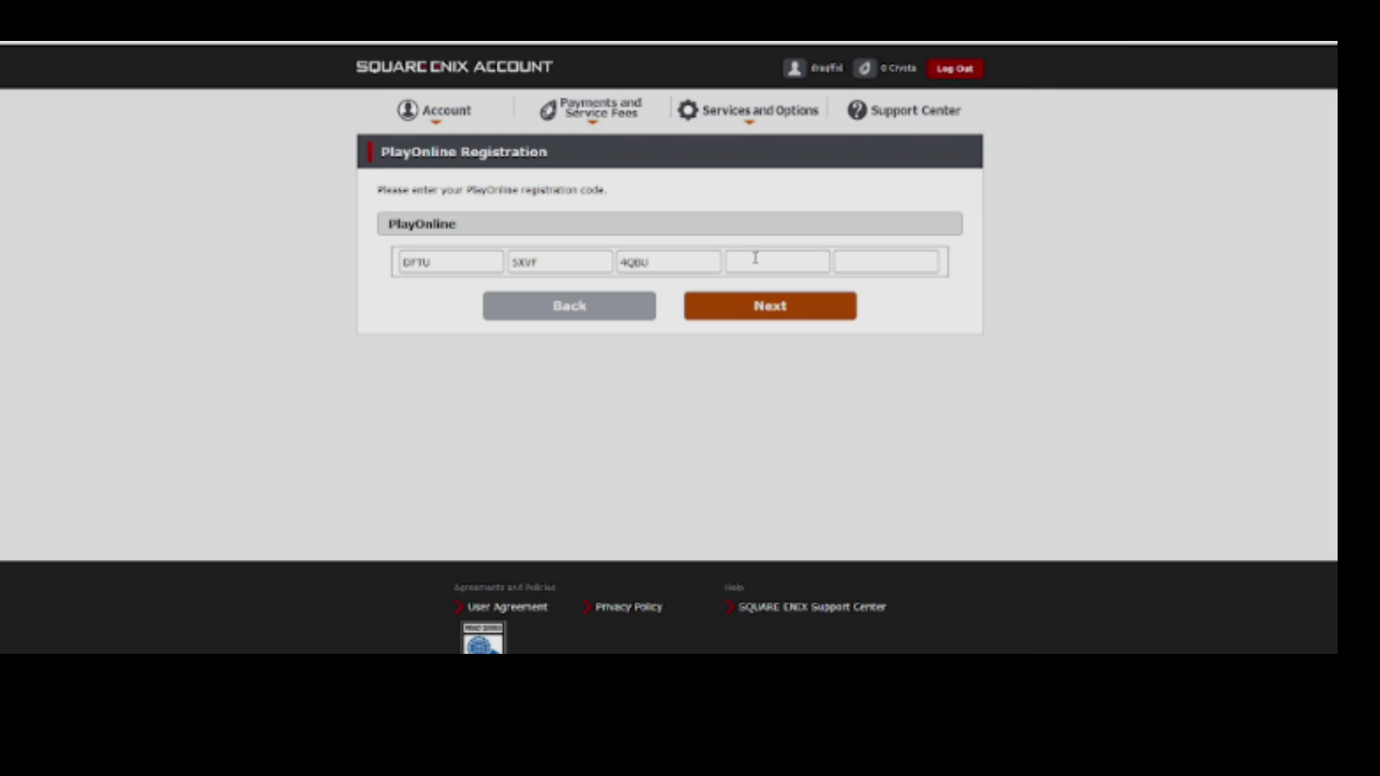
key(alt+Tab)
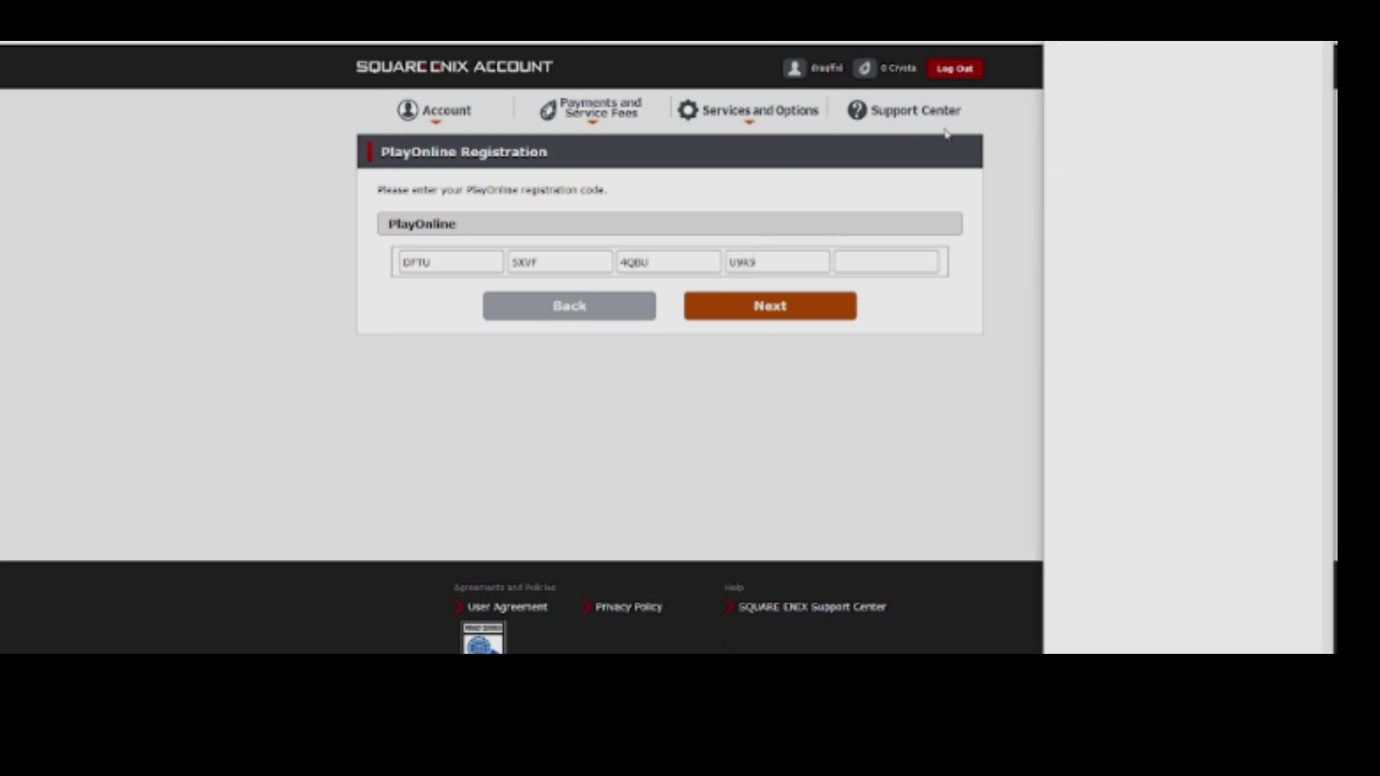
click(860, 265)
click(823, 322)
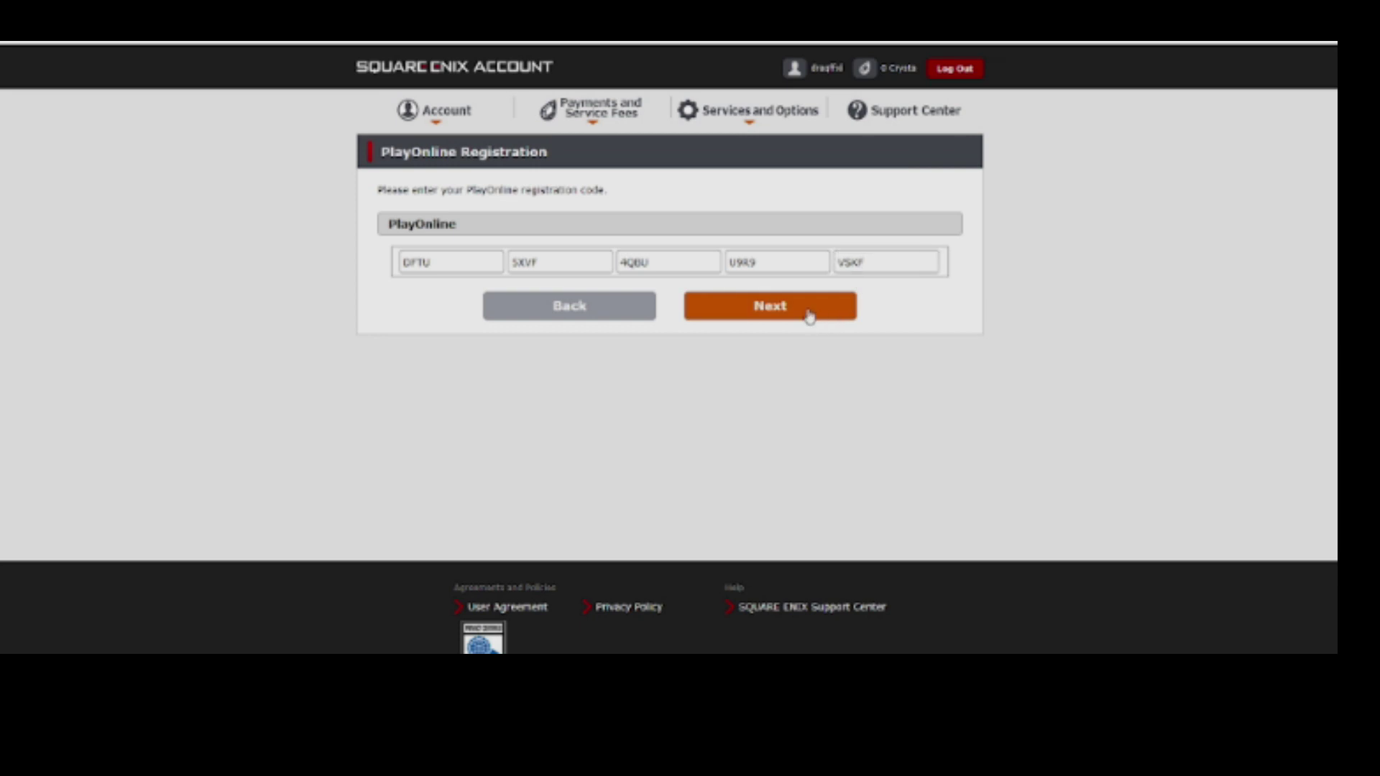
scroll(803, 316, down, 4)
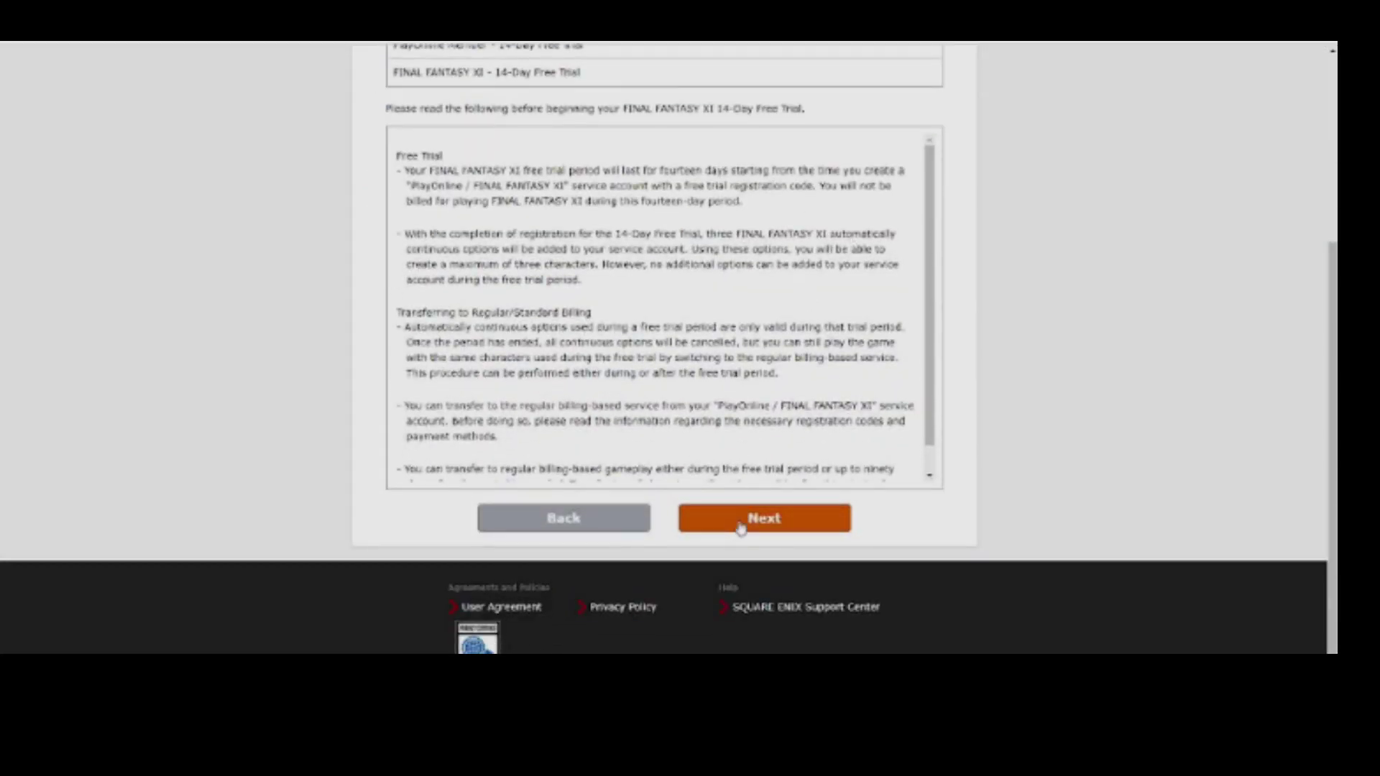
Step: Continue past the free-trial notice and accept the terms of the service agreement
click(748, 517)
scroll(785, 444, down, 2)
scroll(786, 446, down, 5)
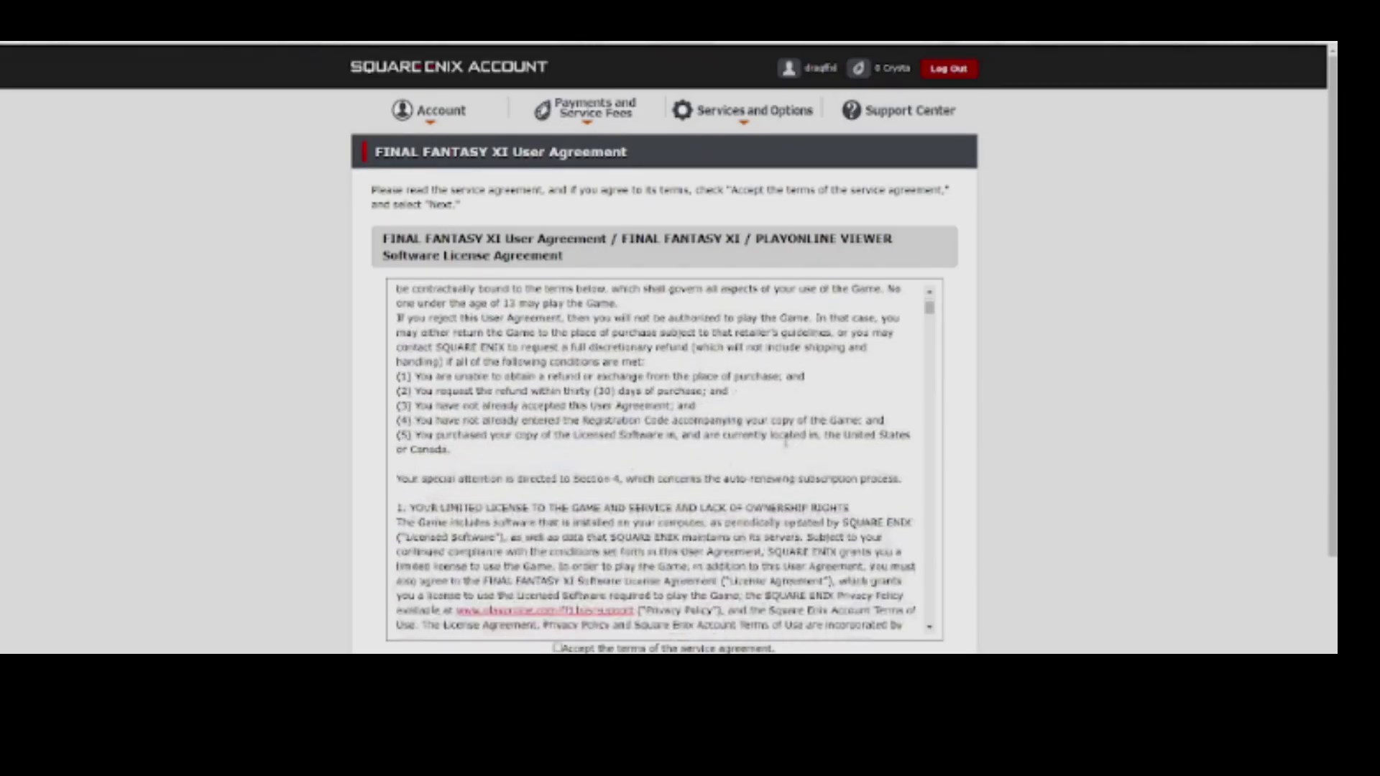
click(557, 648)
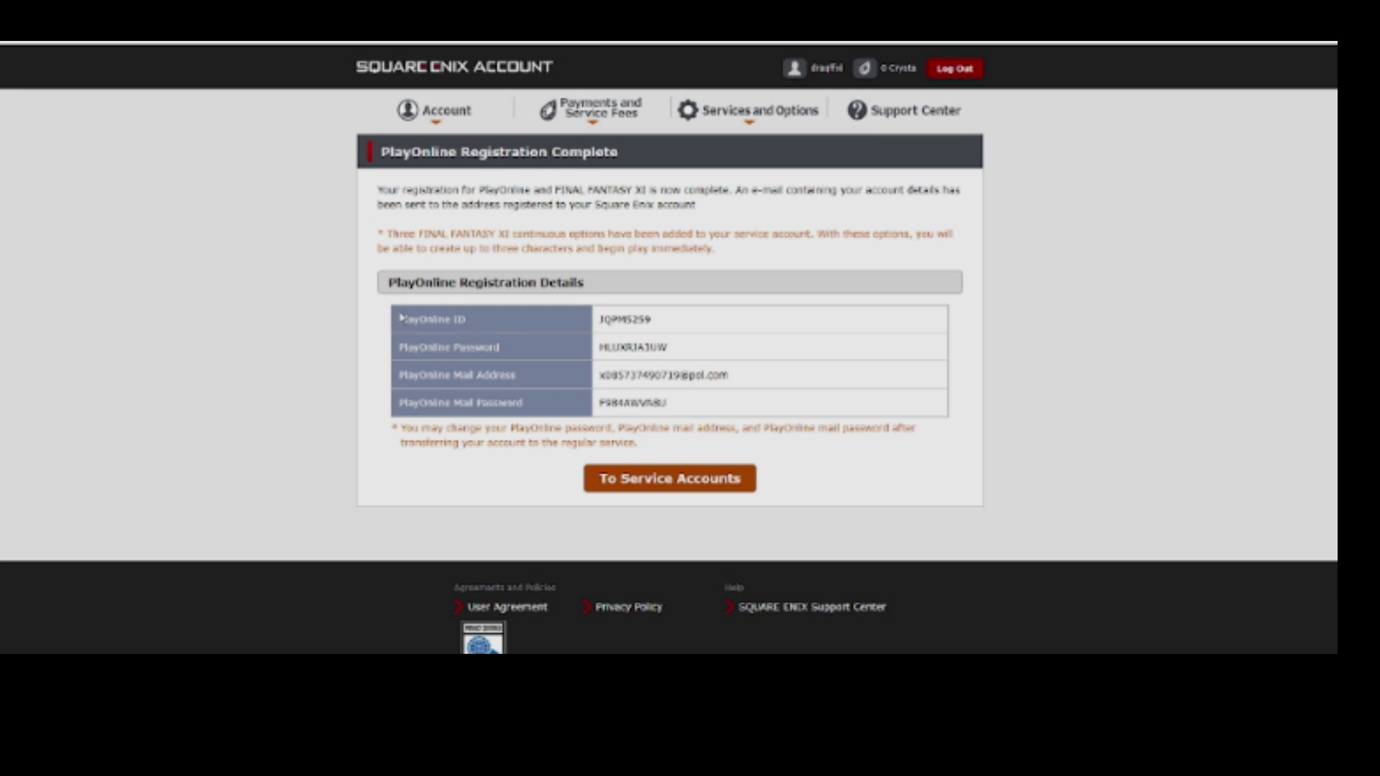
Step: Select the PlayOnline Registration Details table to save the new login details
drag(400, 317, 732, 403)
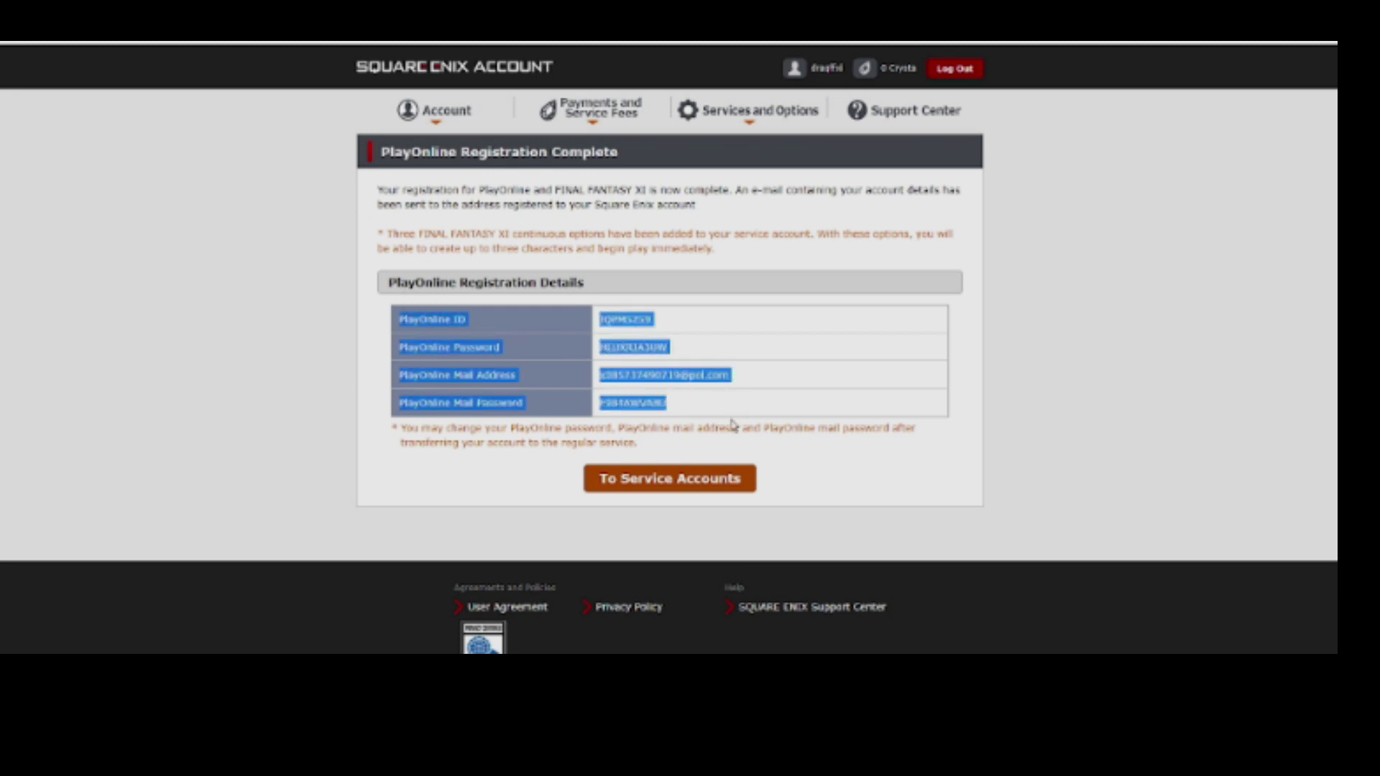
drag(740, 453, 790, 593)
key(alt+Tab)
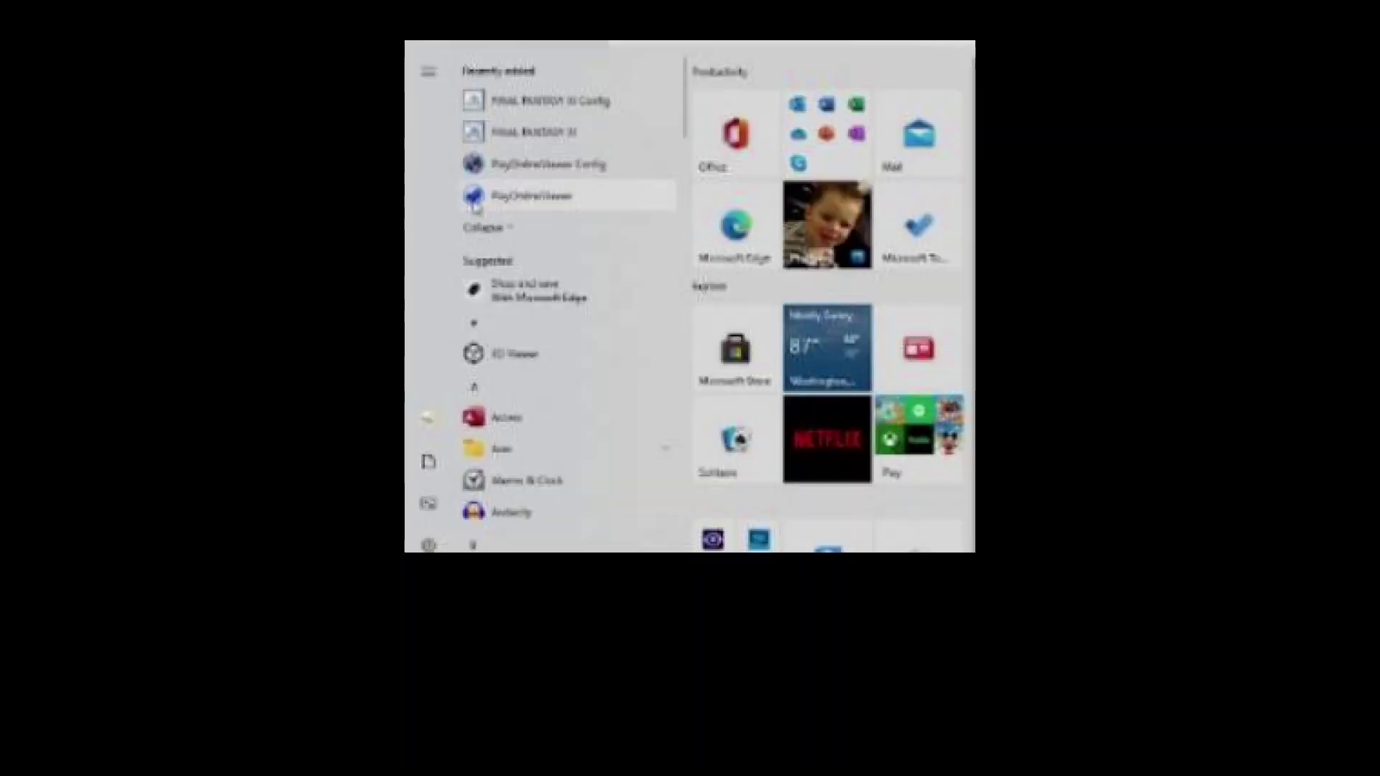
Step: Launch PlayOnline Viewer from the Start menu and confirm the completed version update
click(474, 198)
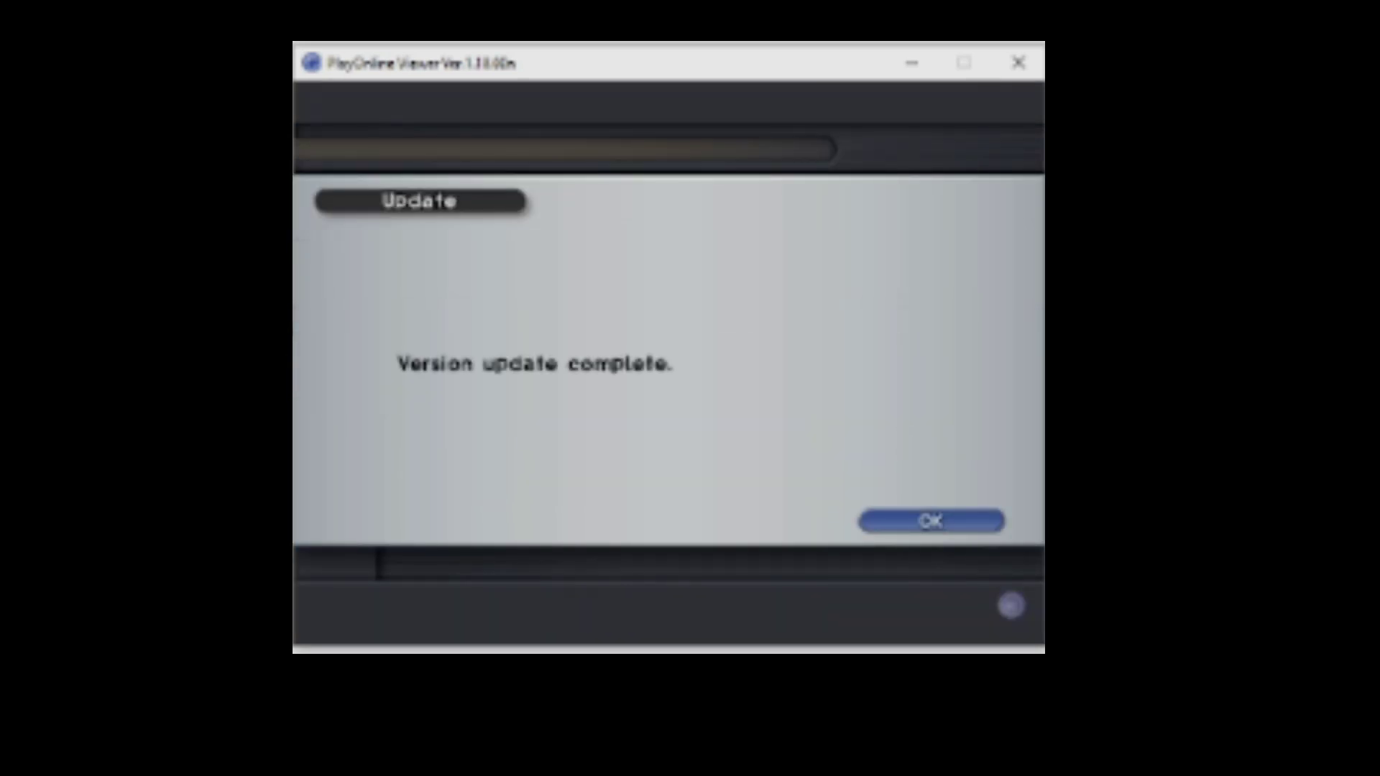
click(963, 525)
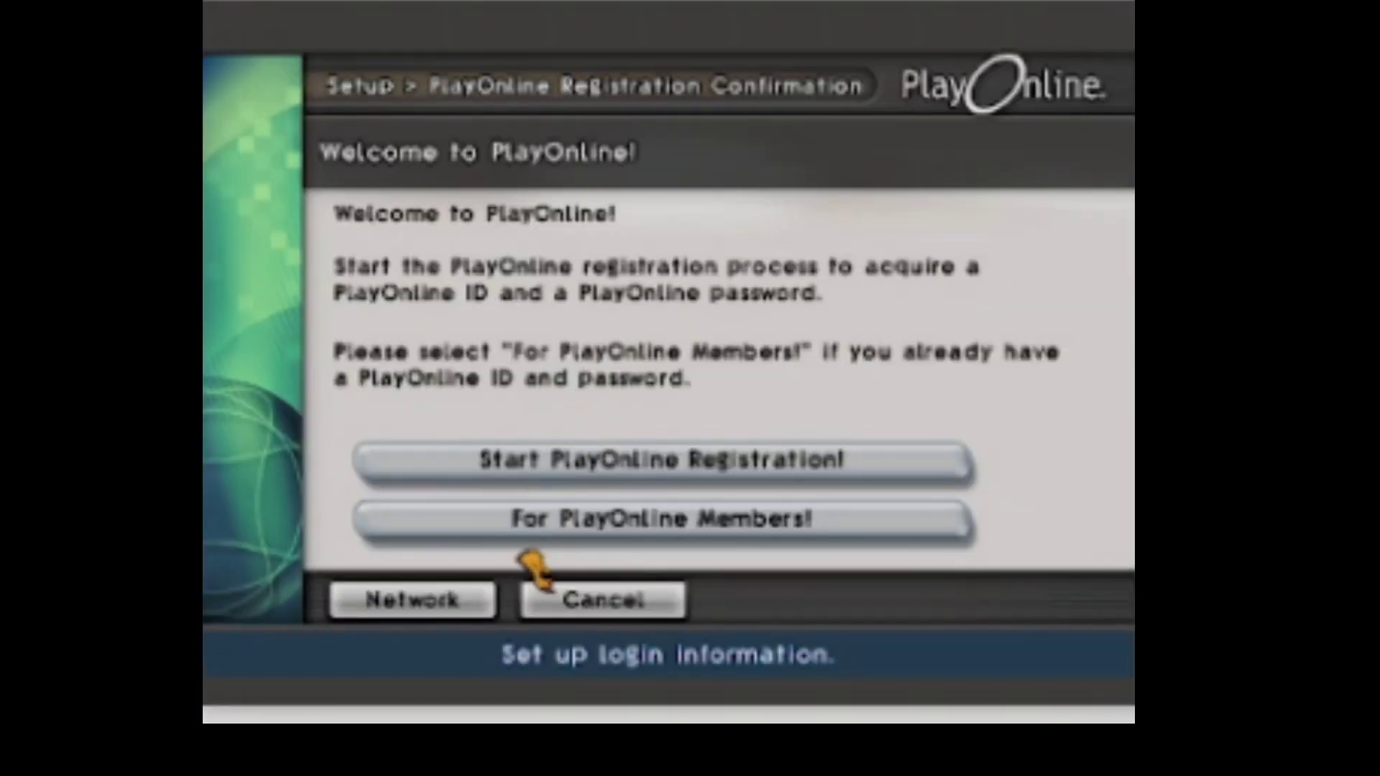
Step: Register the existing PlayOnline member account in the viewer and confirm it was added
click(561, 528)
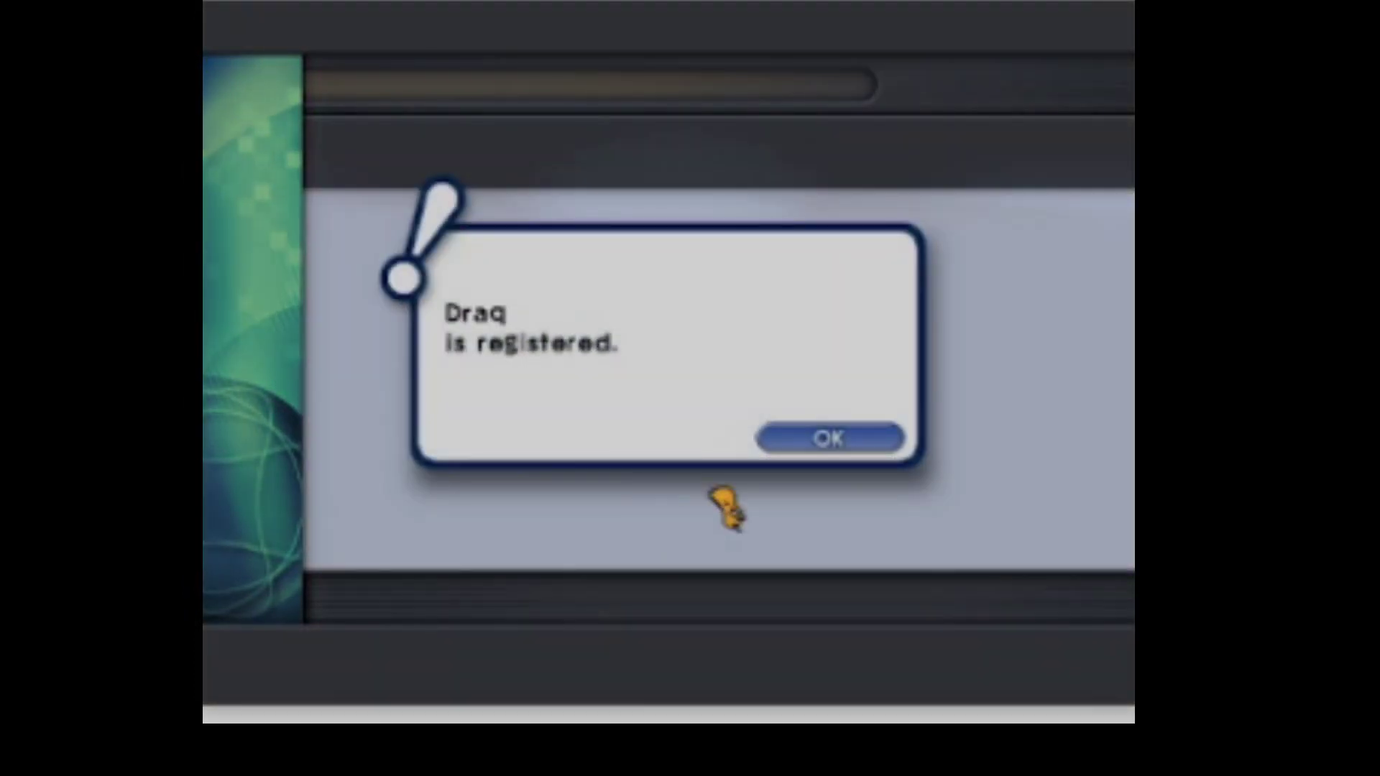
click(847, 440)
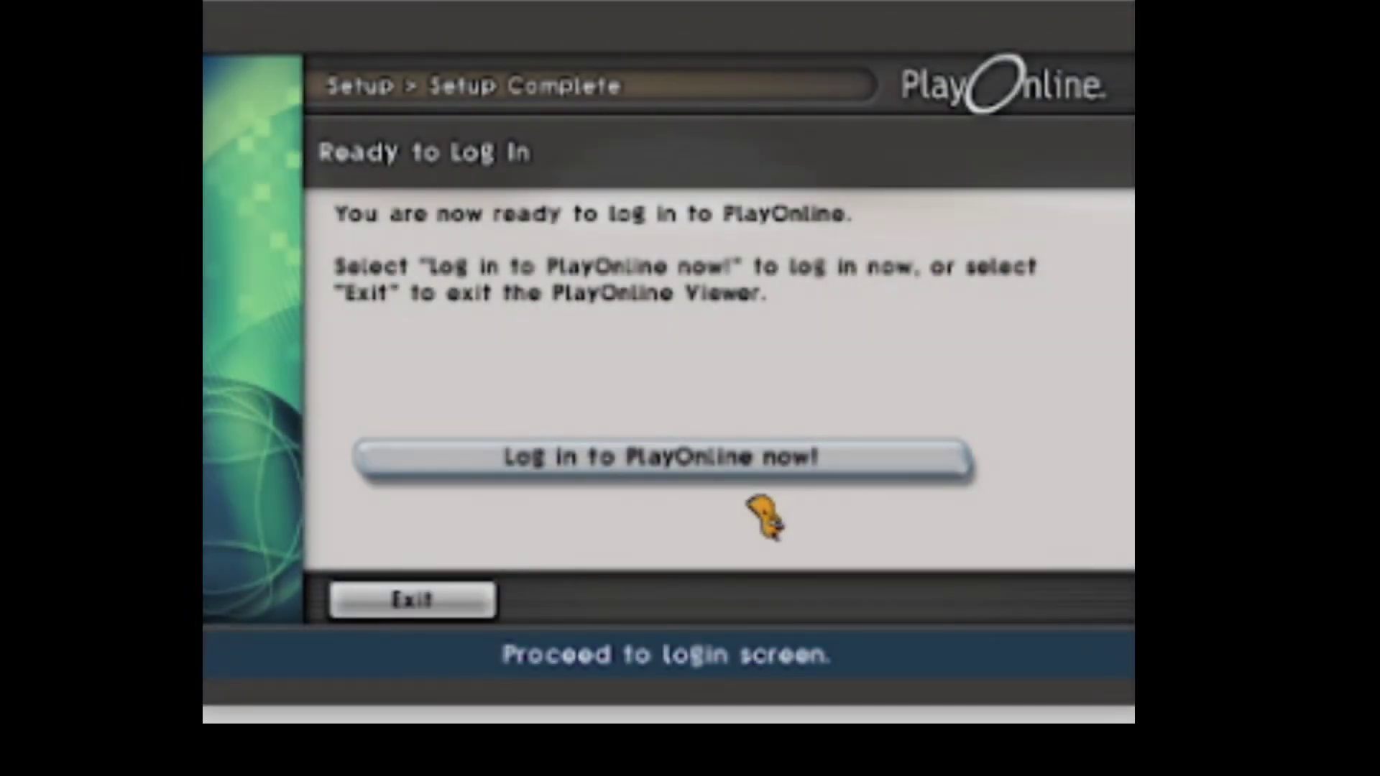
Step: Choose the registered member and begin logging in
click(652, 460)
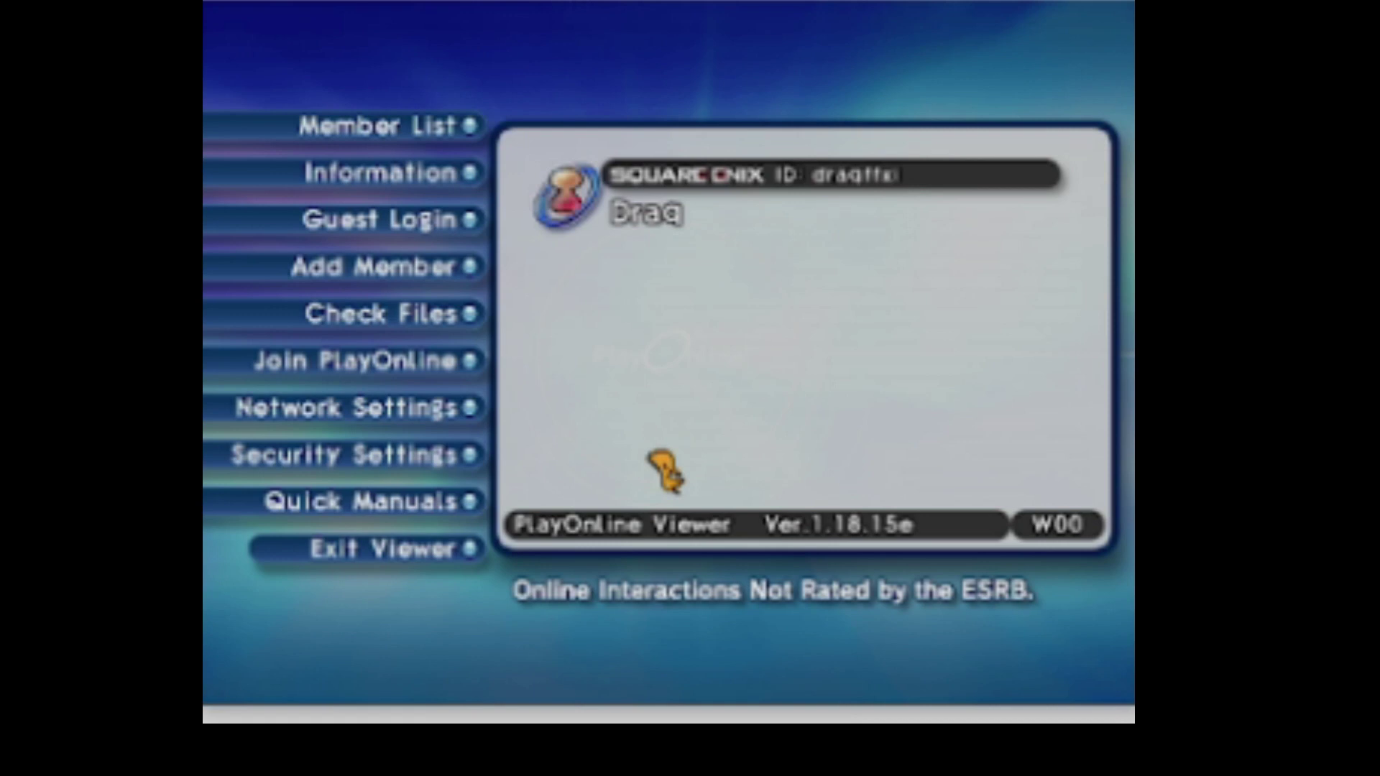
click(681, 176)
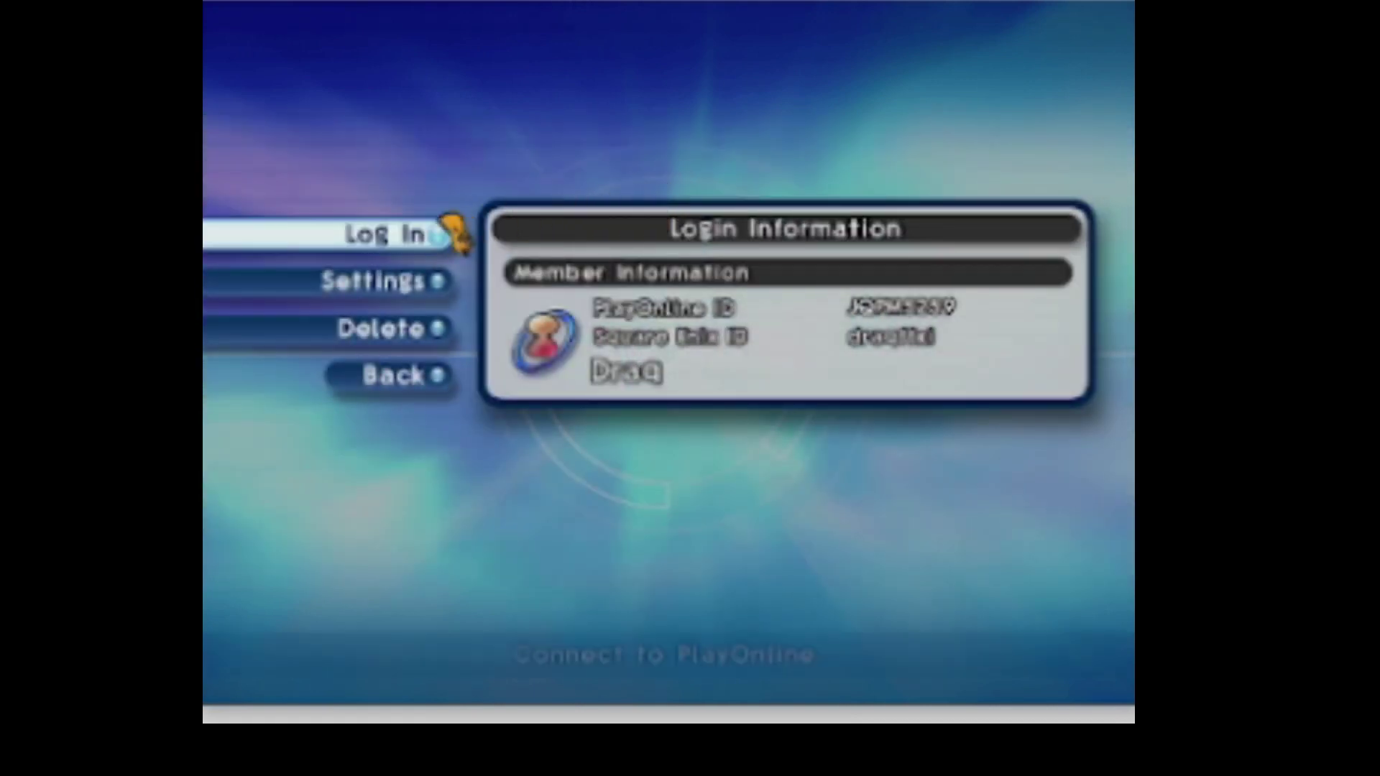
click(397, 240)
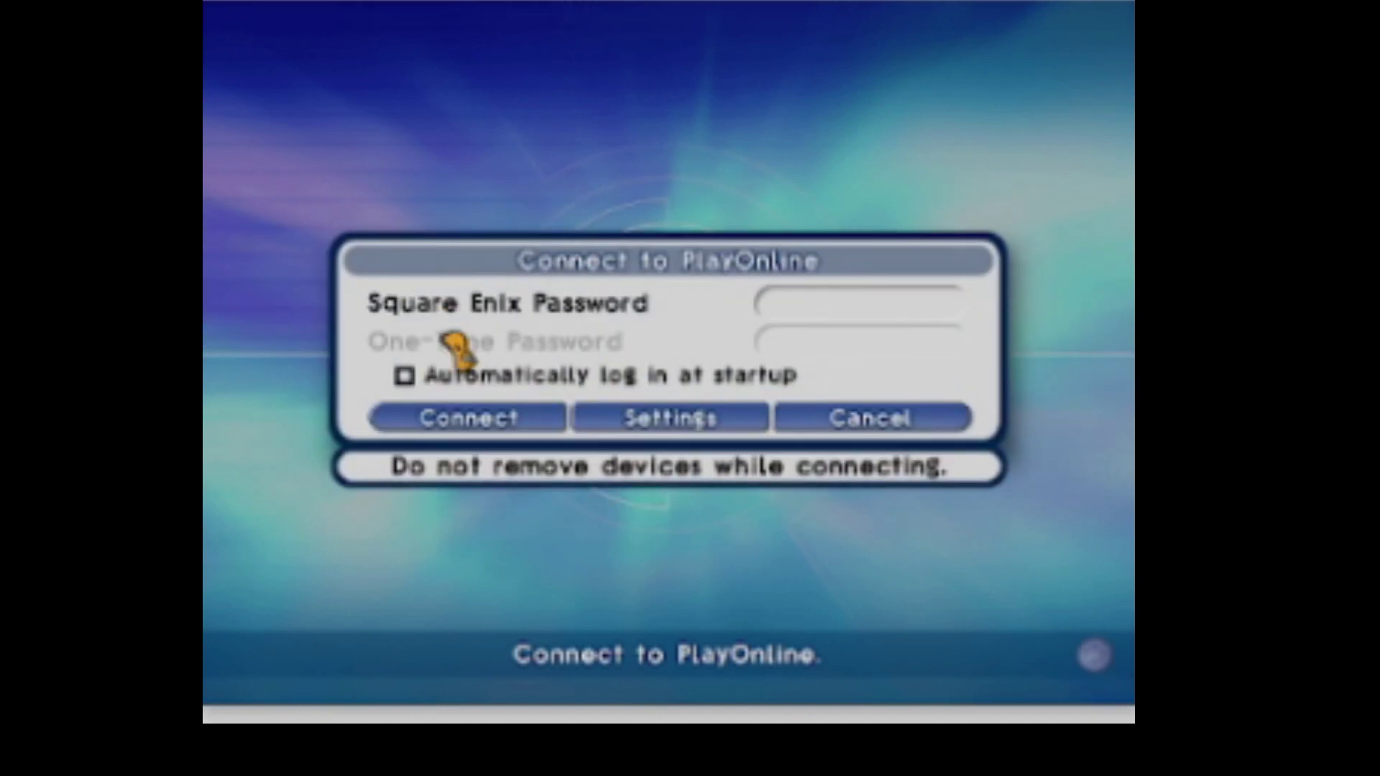
Step: Enter the Square Enix password and connect to PlayOnline
click(755, 307)
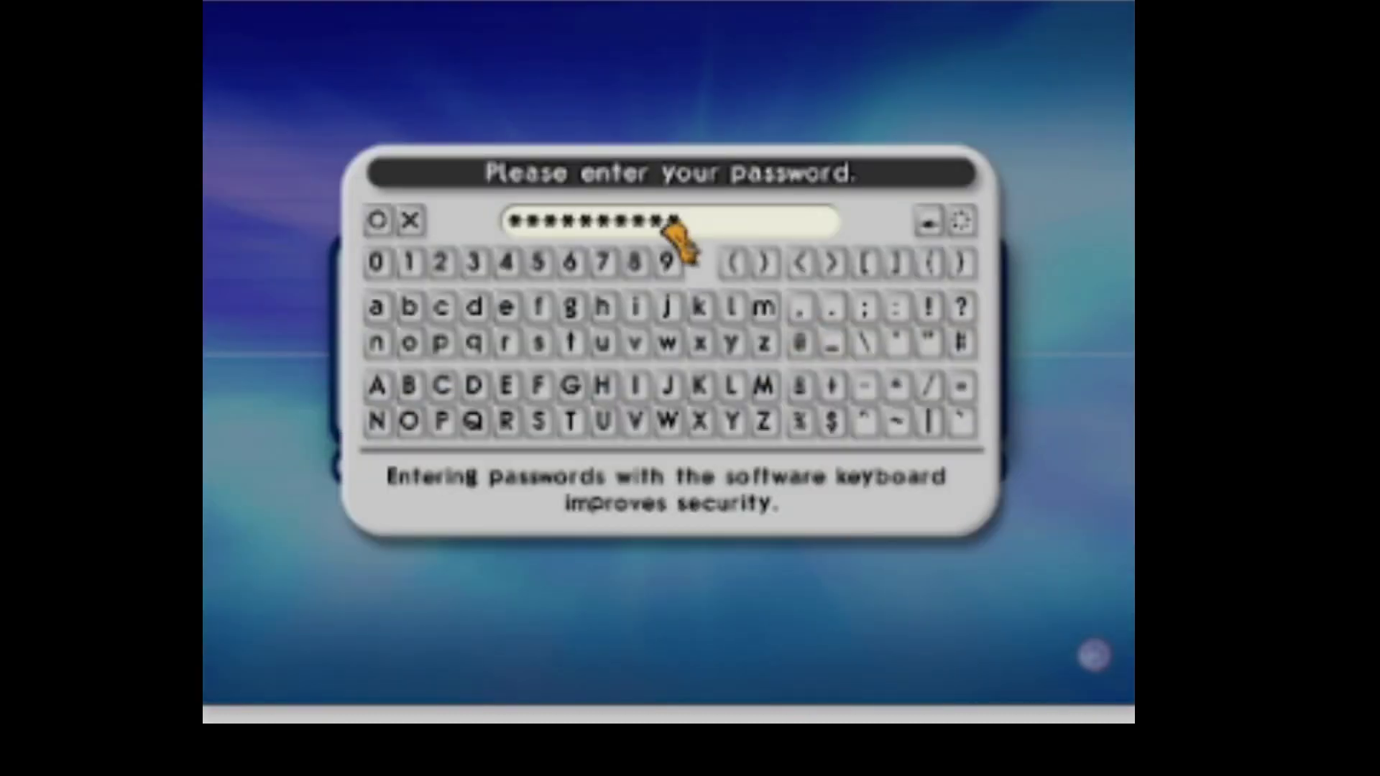
click(666, 224)
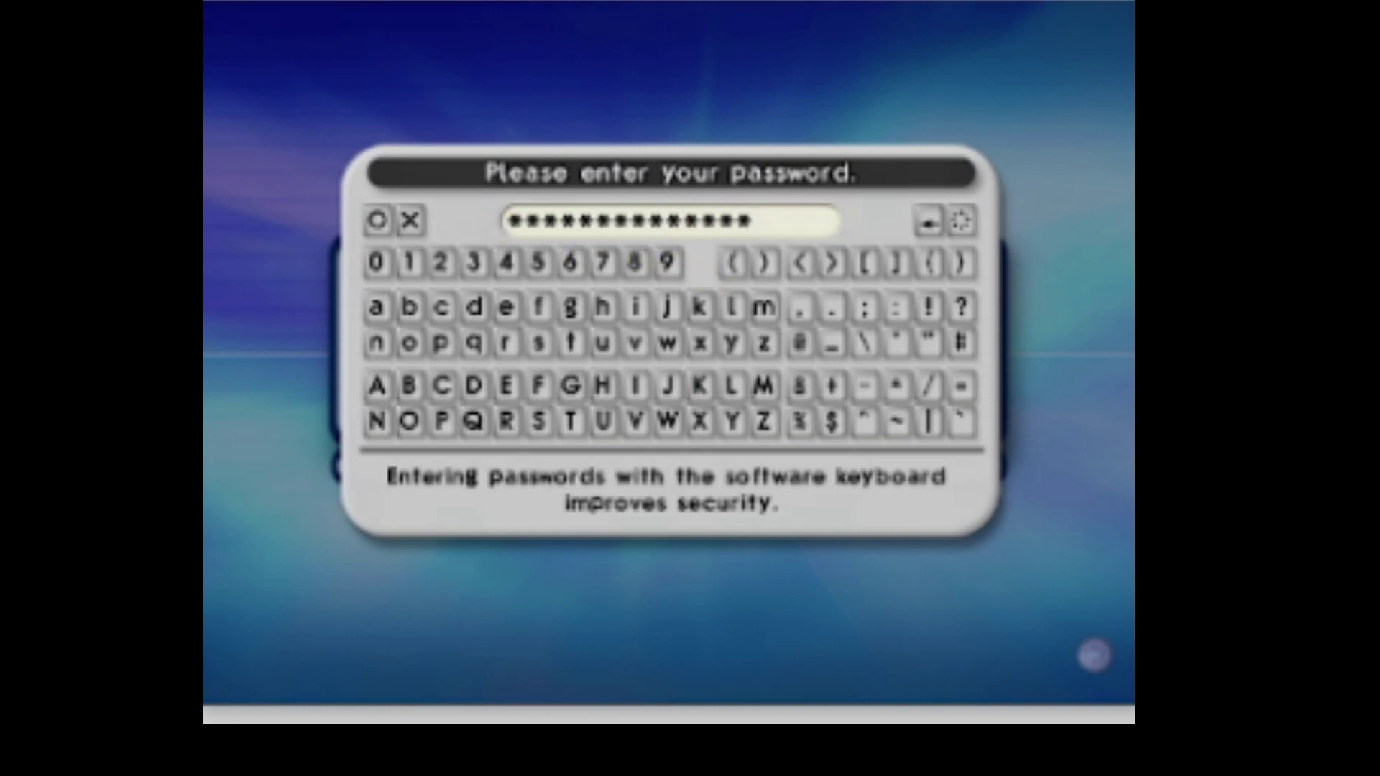
key(Return)
click(734, 304)
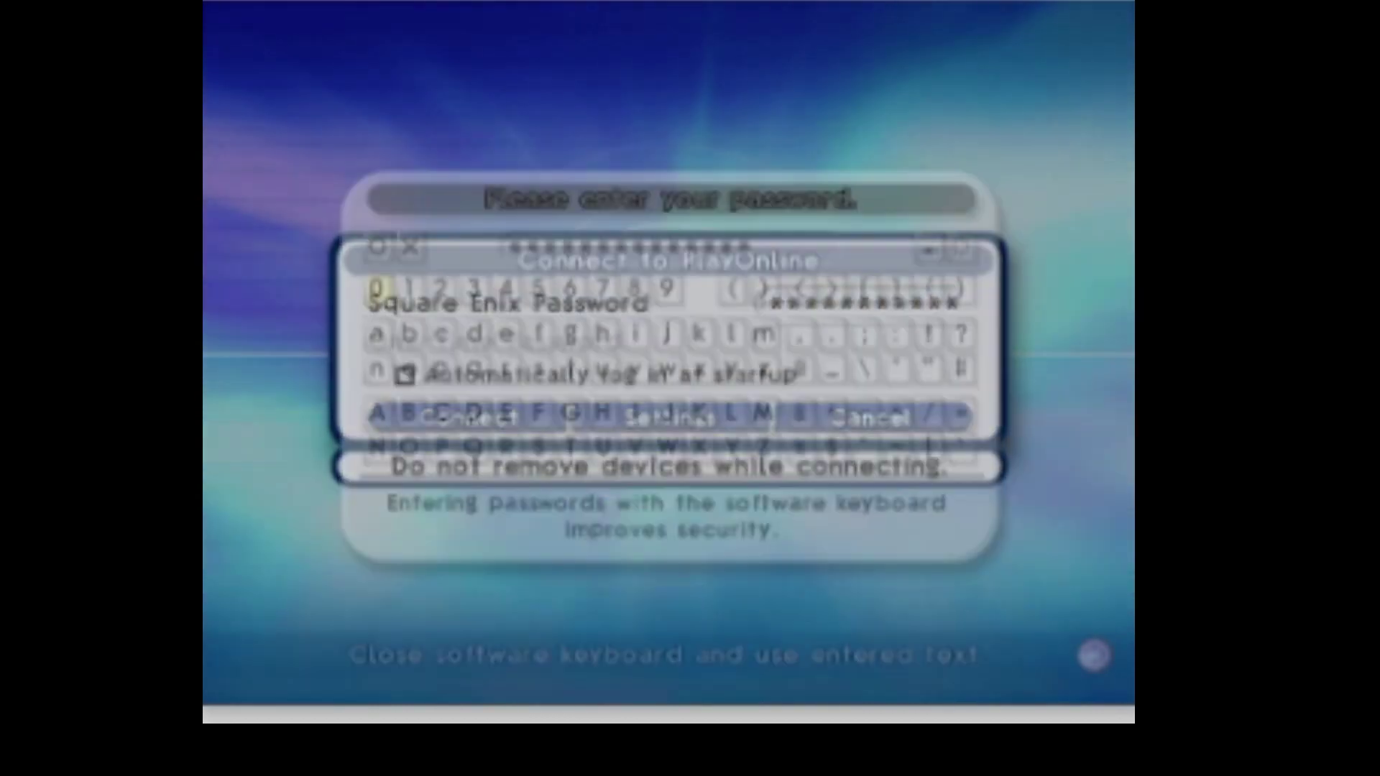
key(Escape)
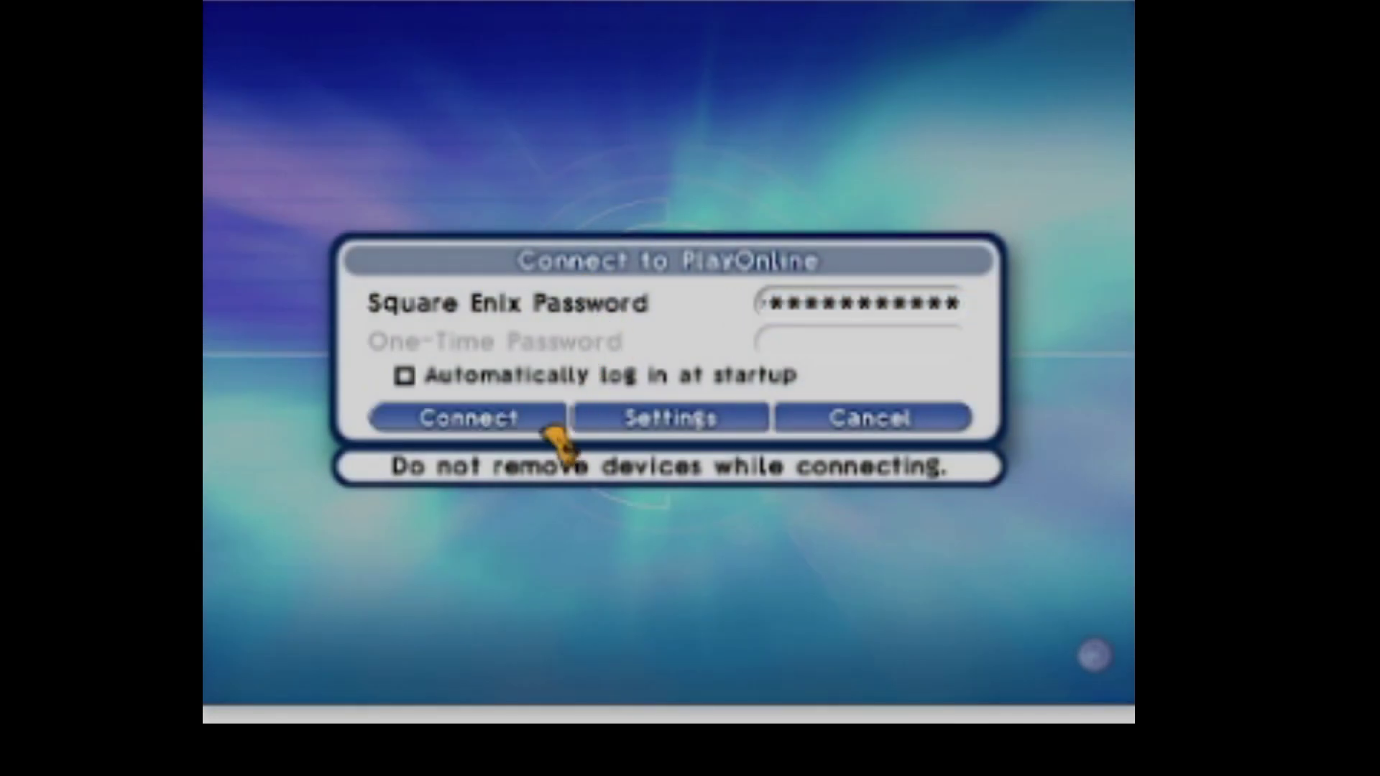
click(493, 423)
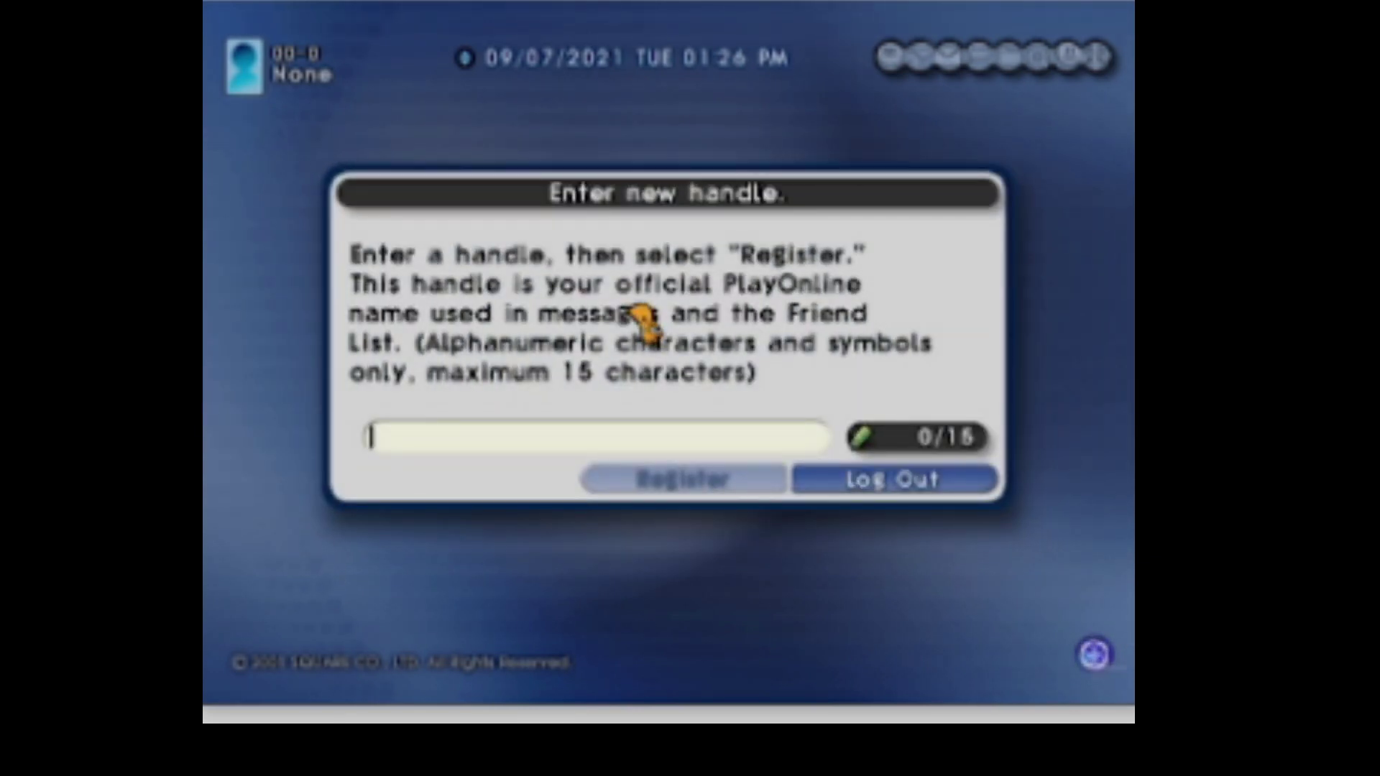
Step: Register the new handle 'DragAgain' and skip editing its profile
text(DragAgain)
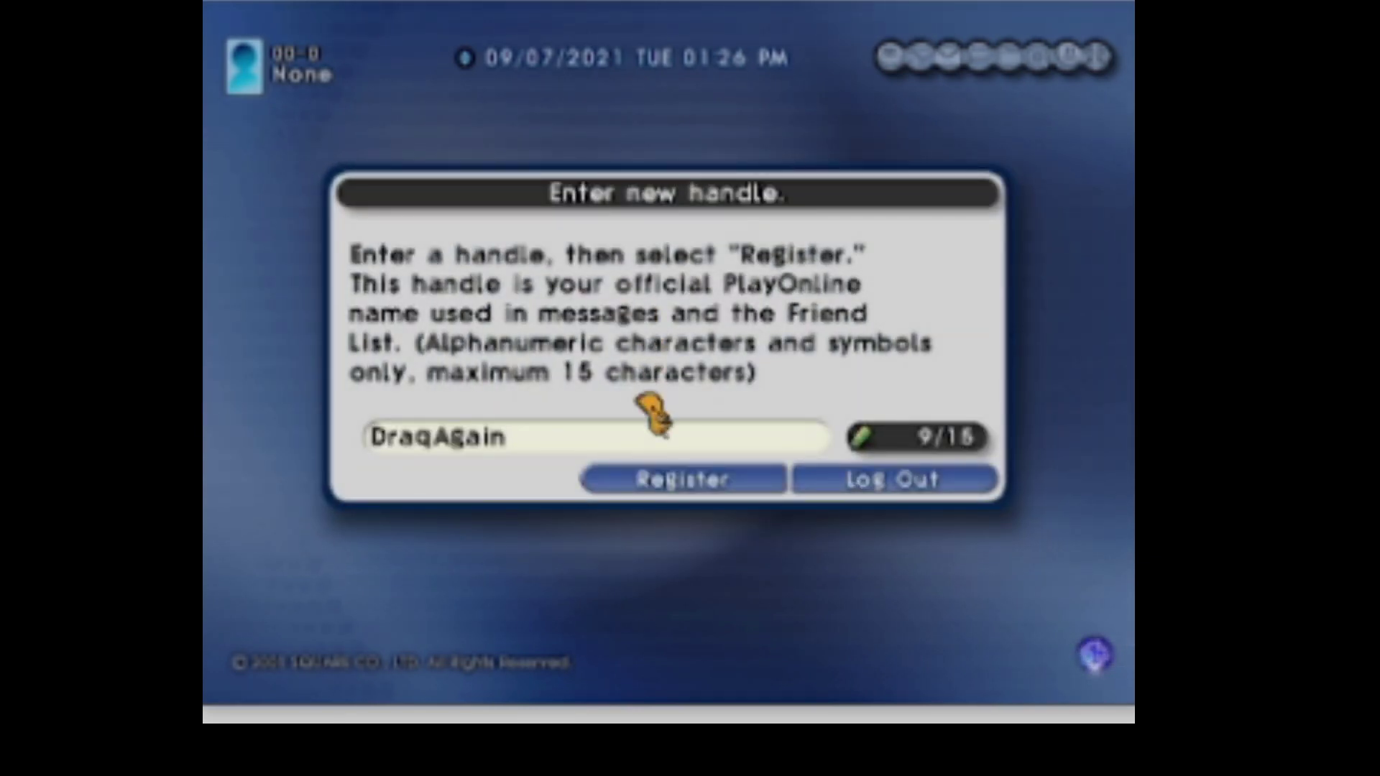
click(673, 480)
click(672, 435)
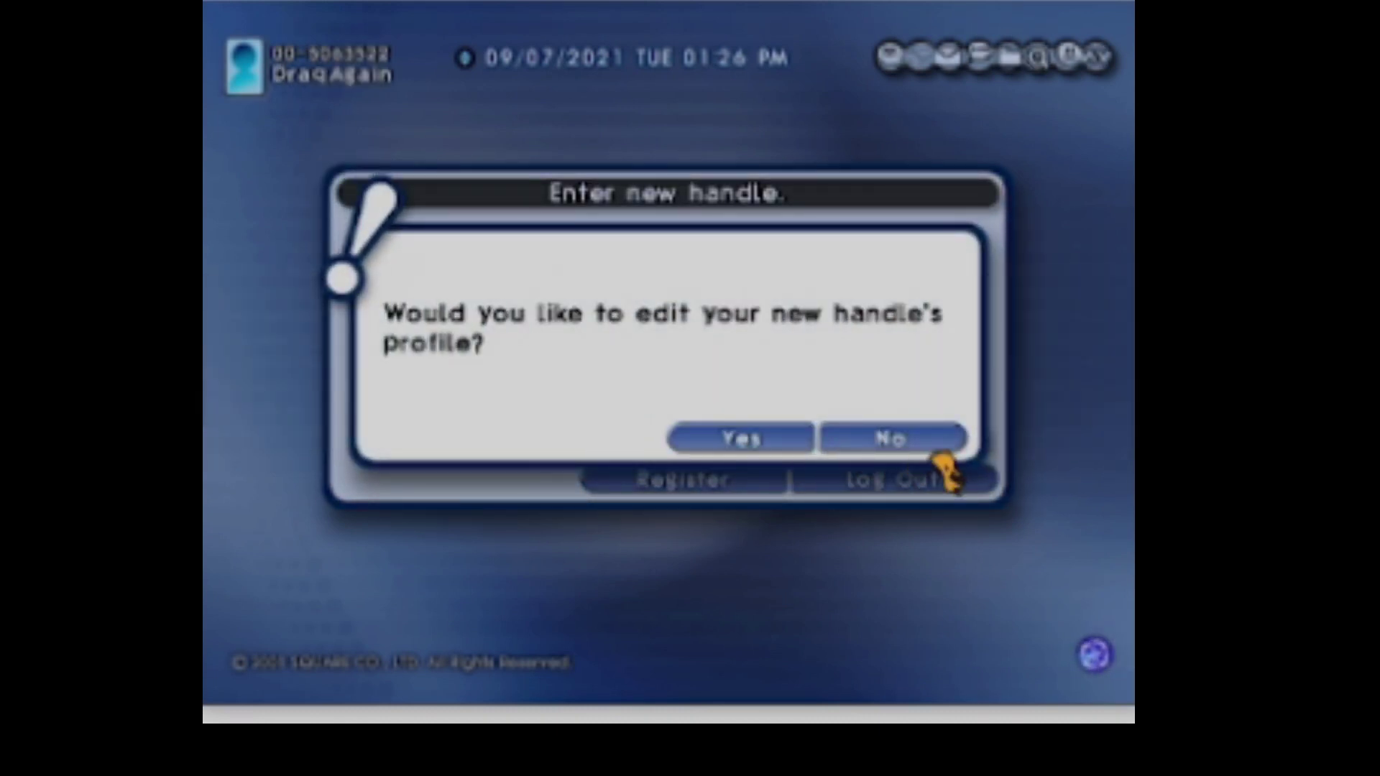
click(946, 451)
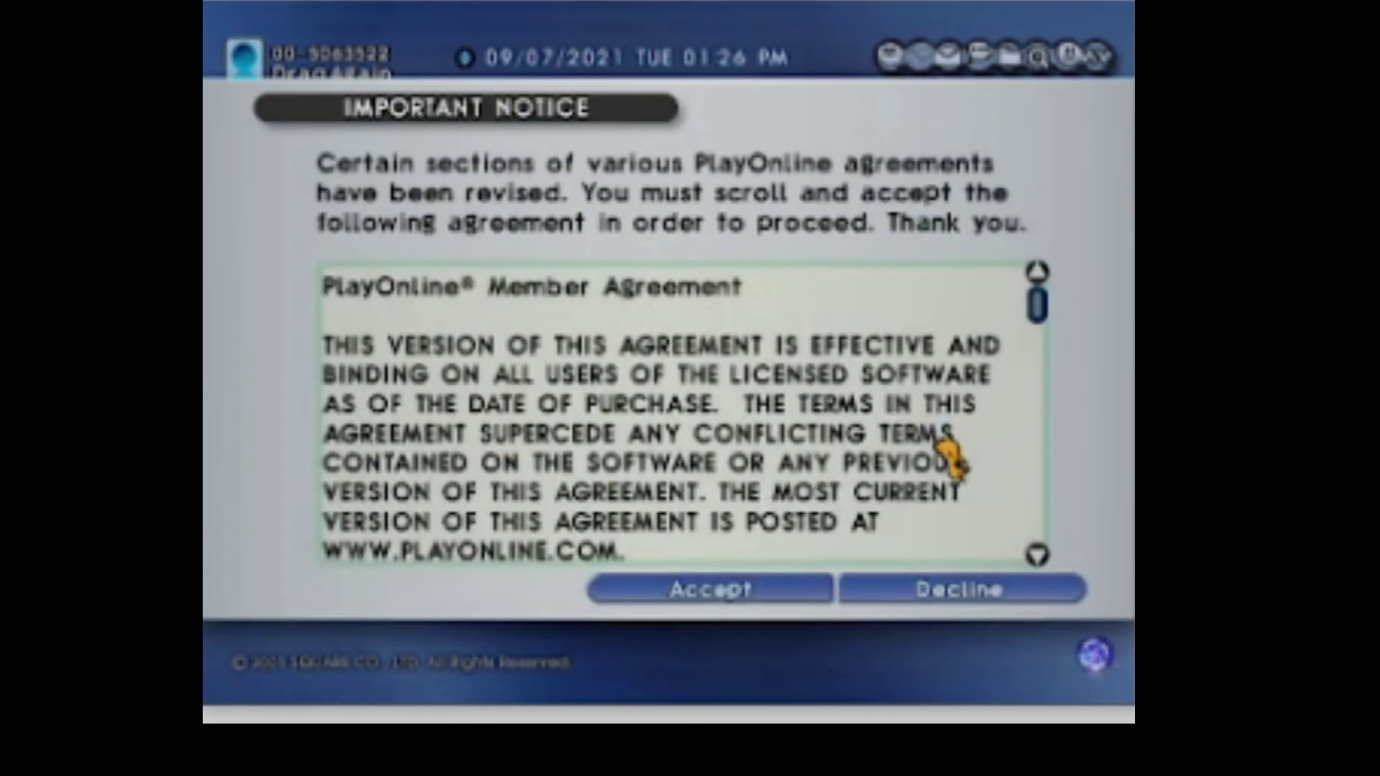
Step: Accept the PlayOnline Member Agreement and the revised agreement, reading to the end
click(687, 604)
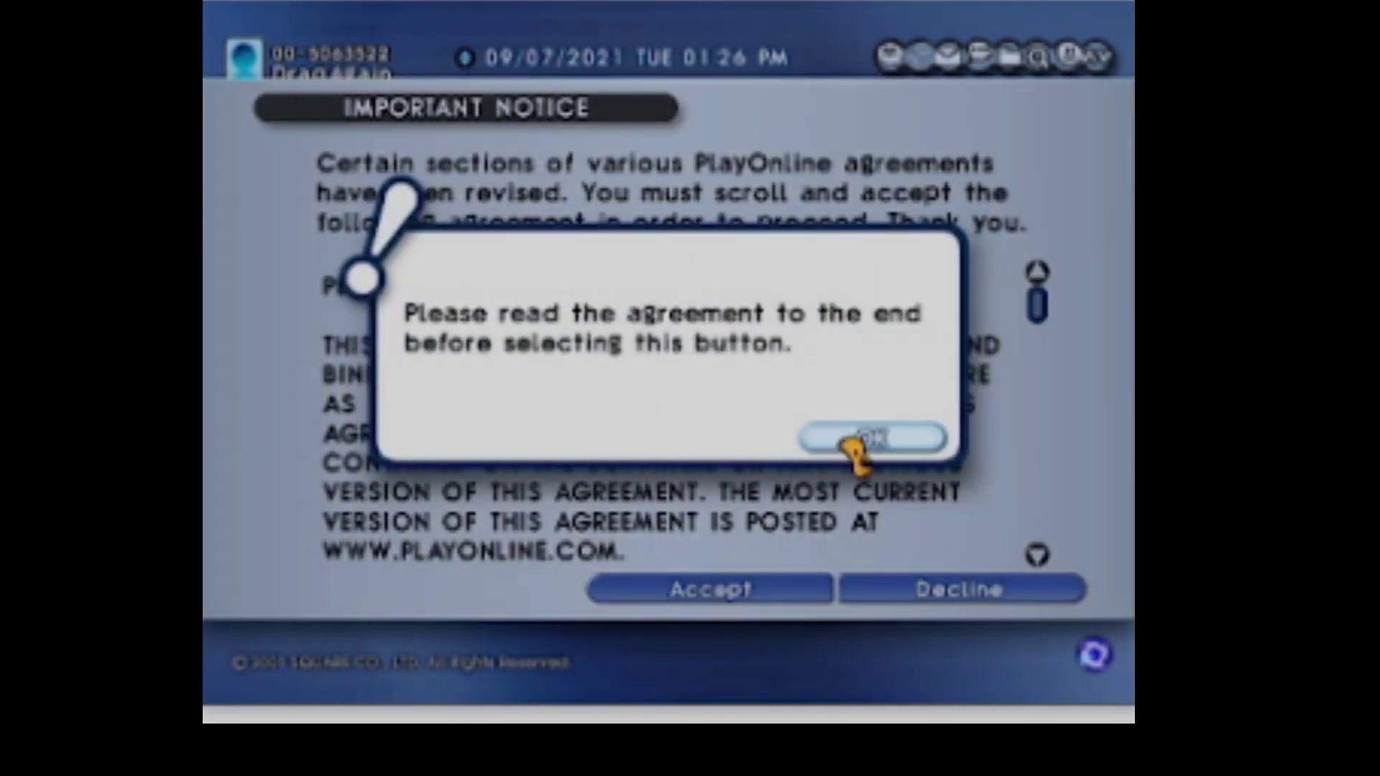
click(871, 438)
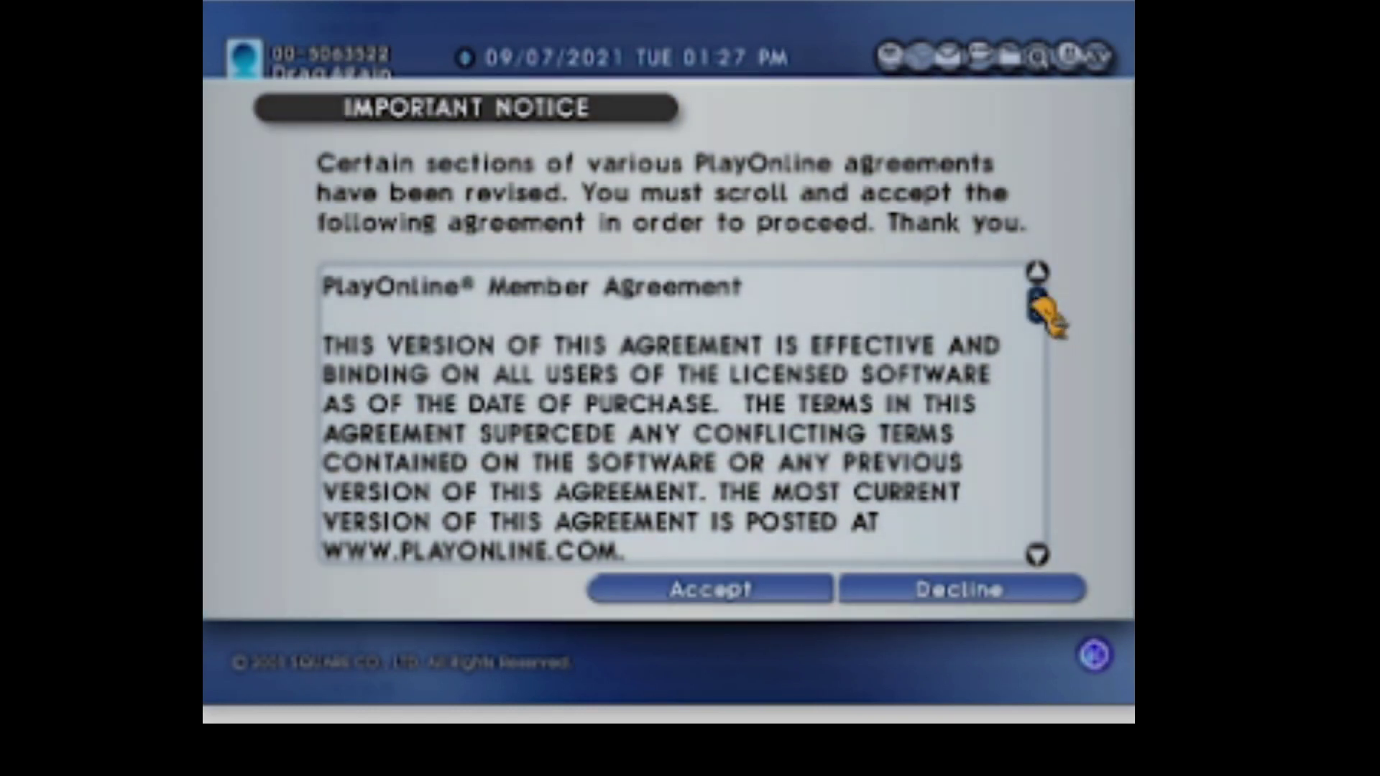
drag(1045, 317, 1025, 567)
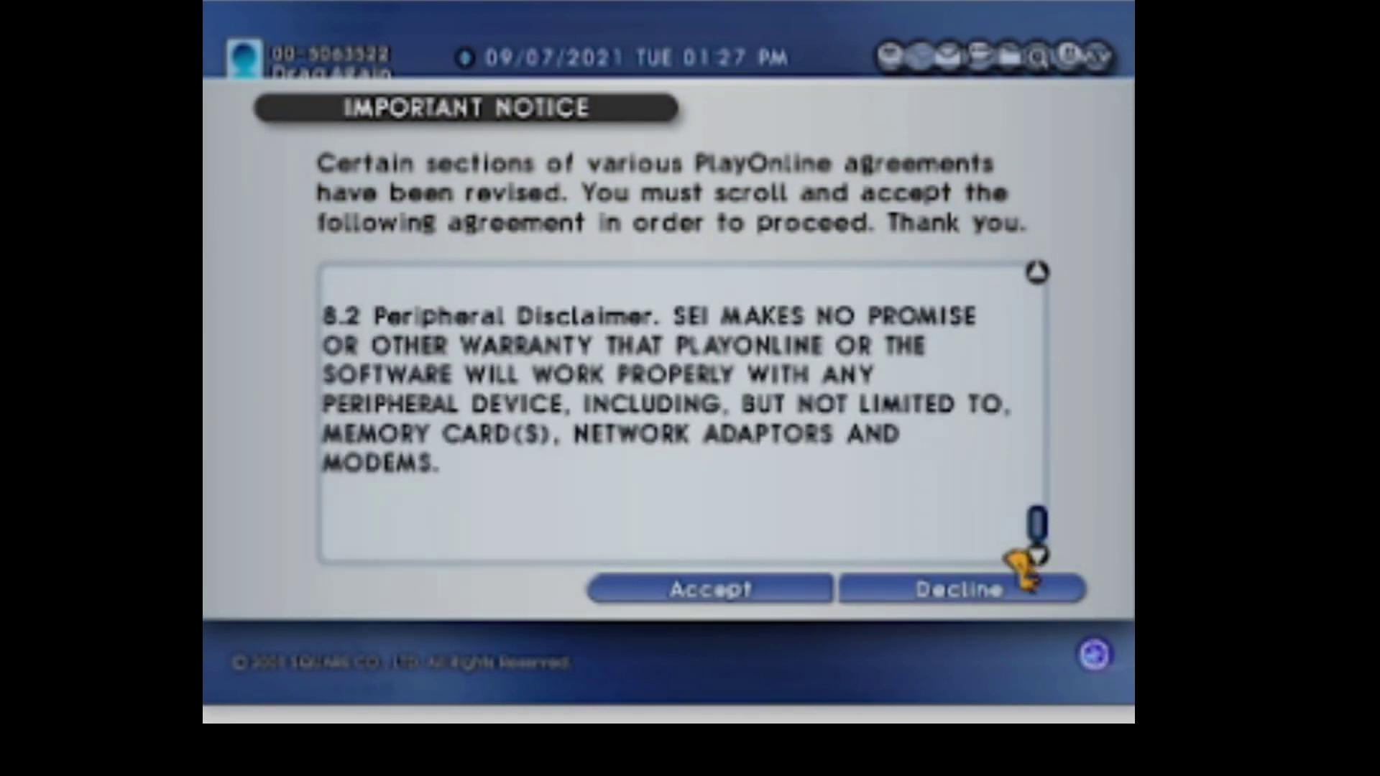
click(767, 603)
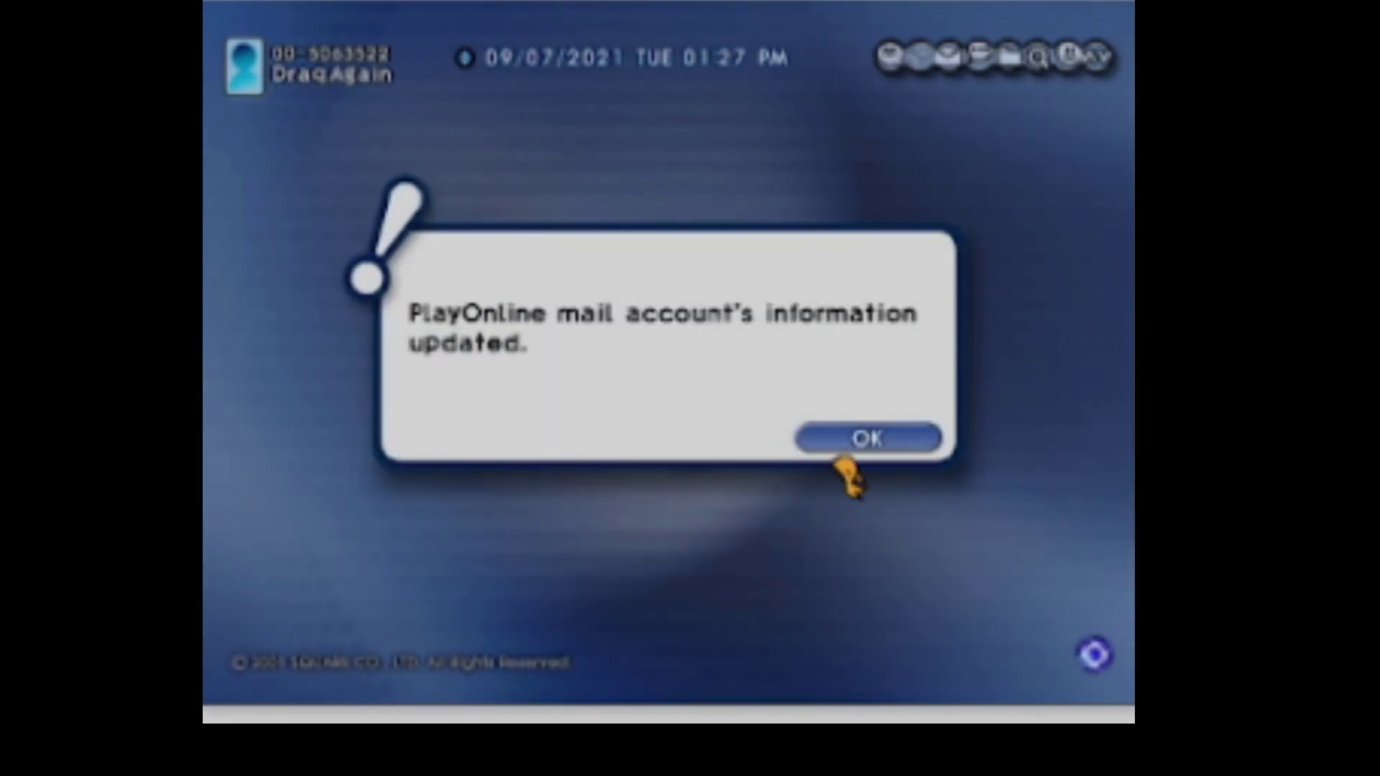
click(840, 453)
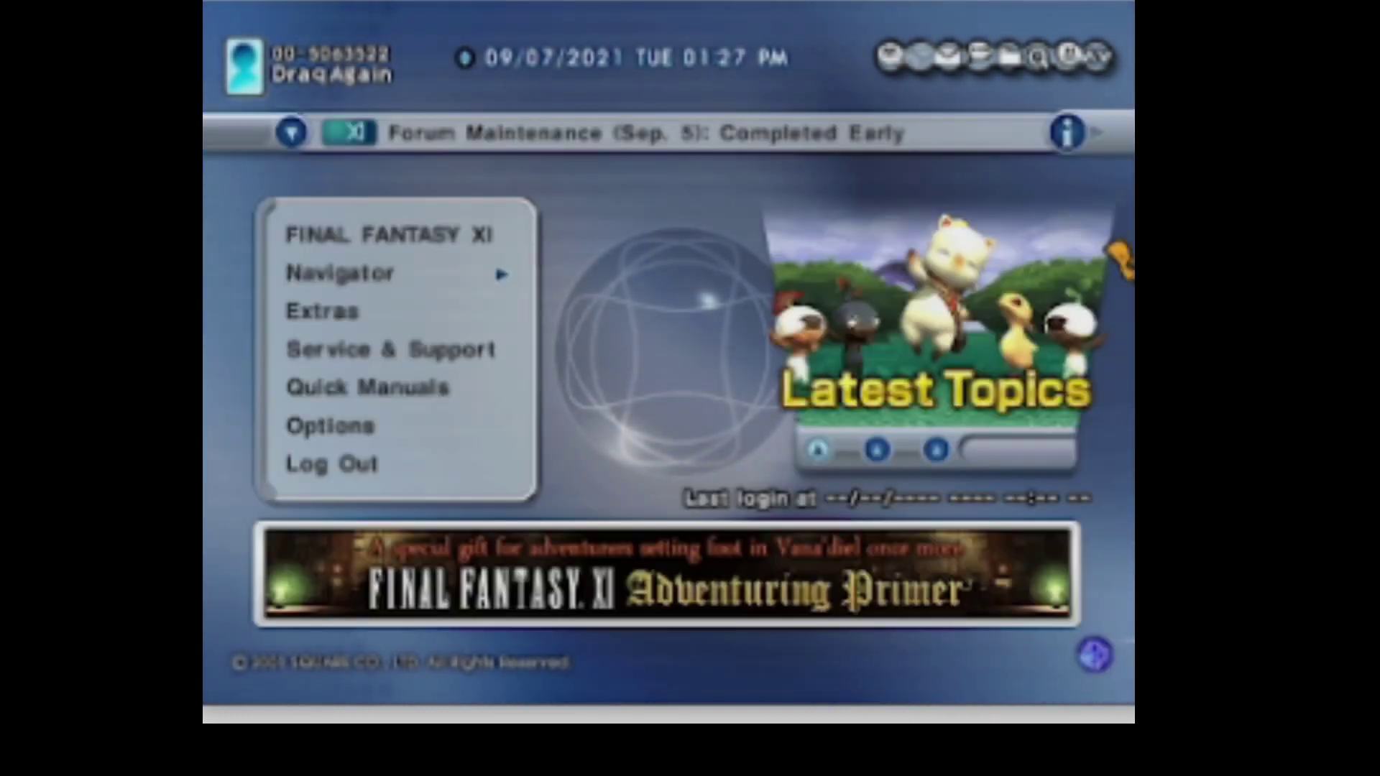
Step: Start FINAL FANTASY XI, get past the title, notice and ESRB screens, and play
click(440, 239)
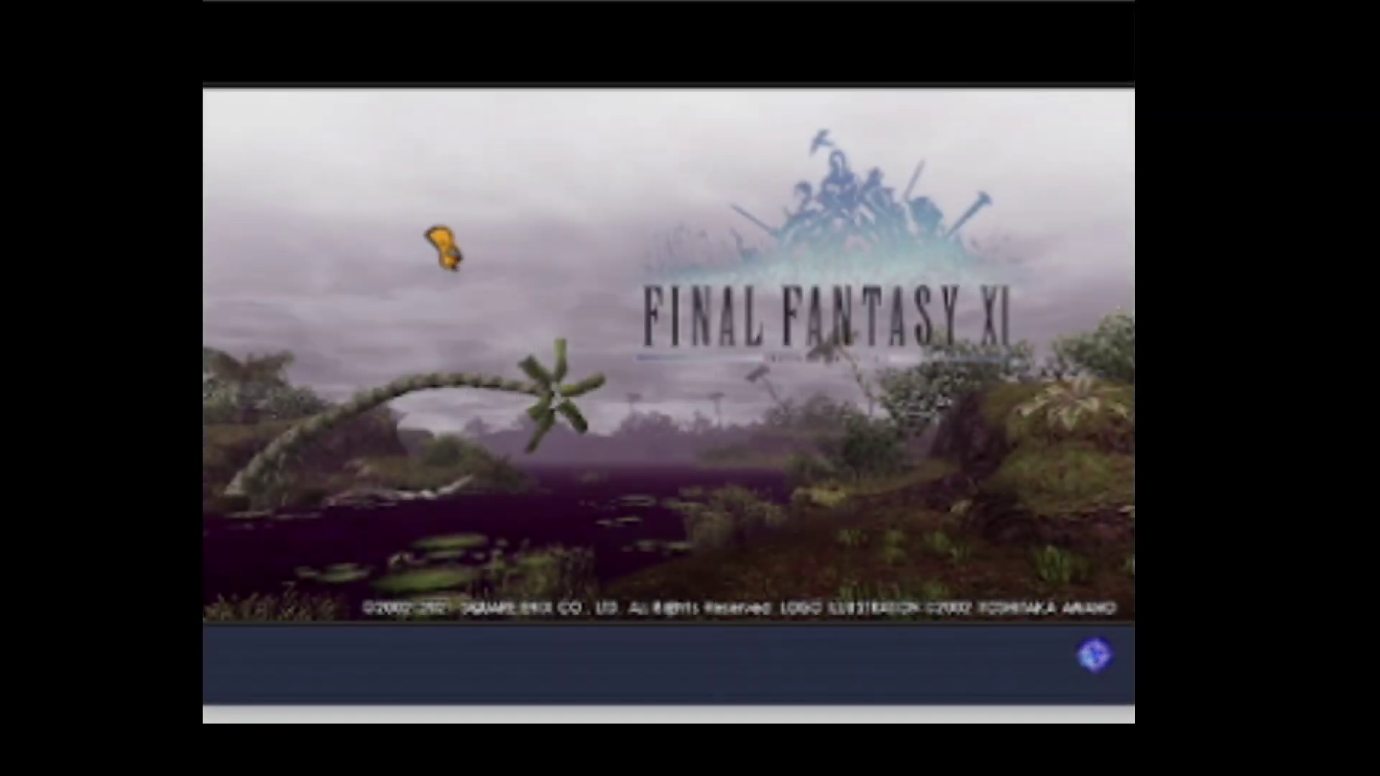
click(462, 135)
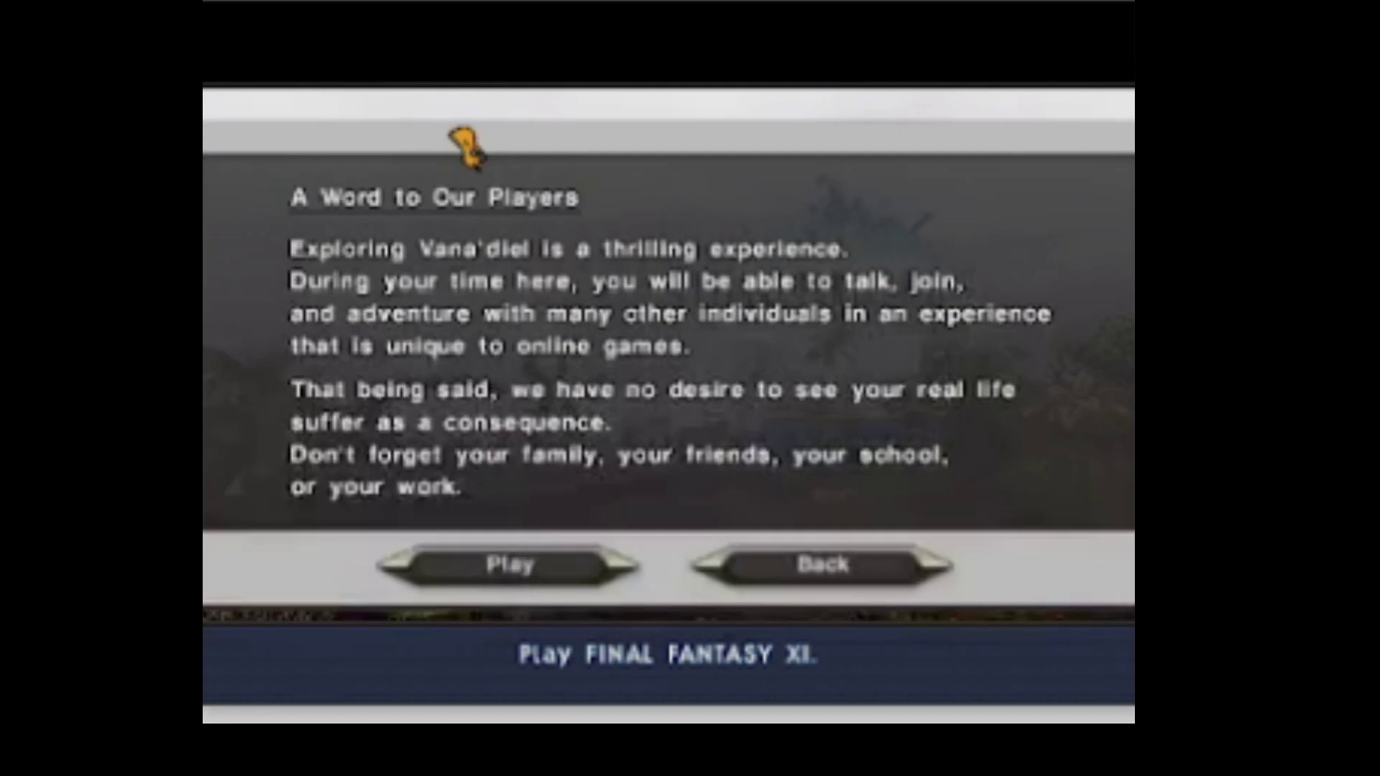
click(540, 565)
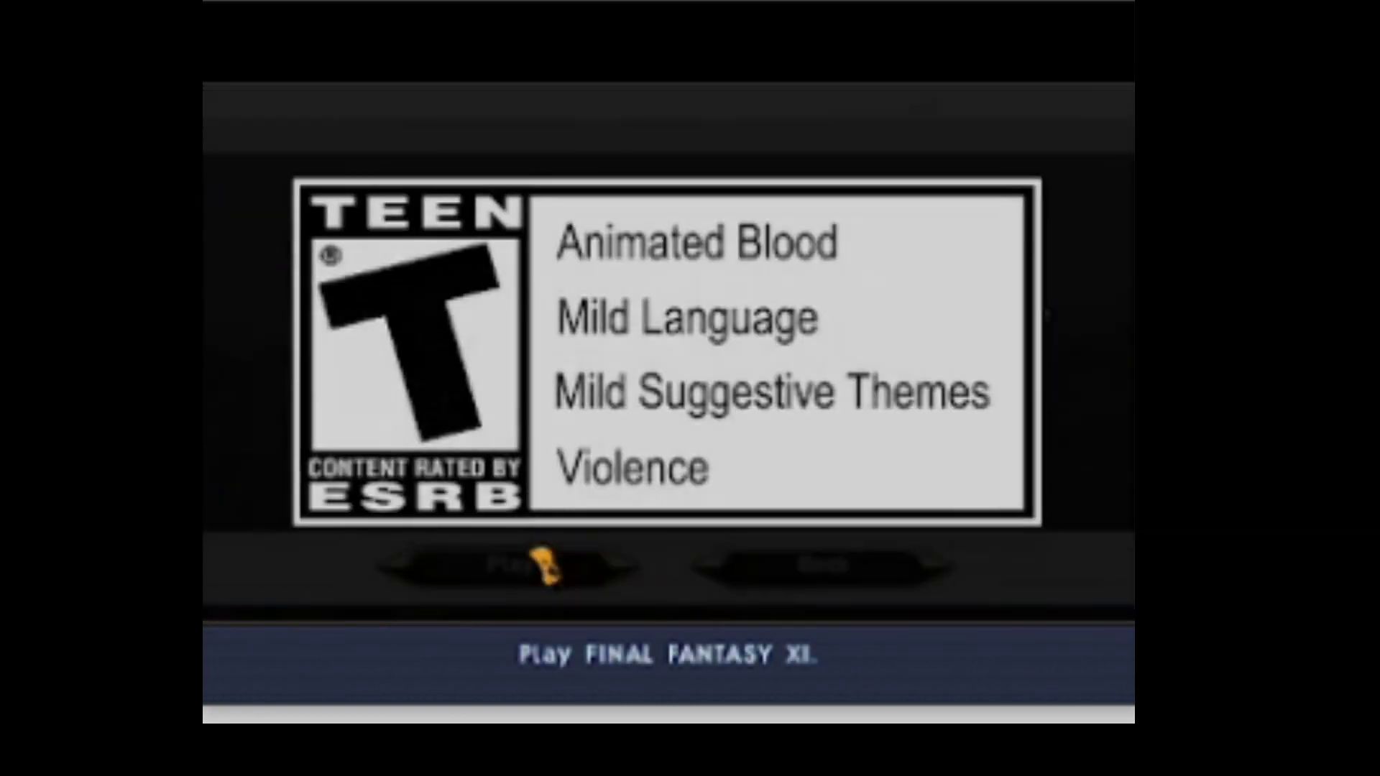
click(688, 306)
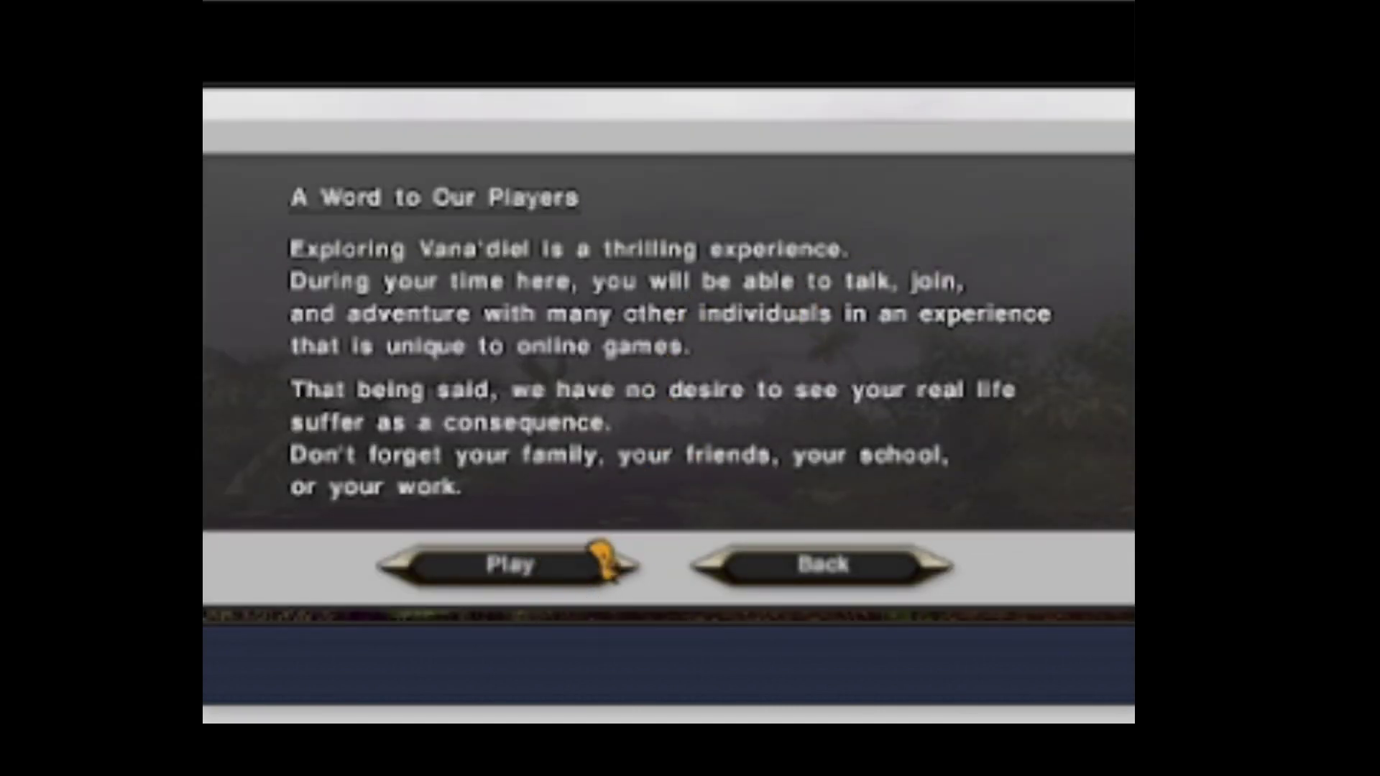
click(527, 575)
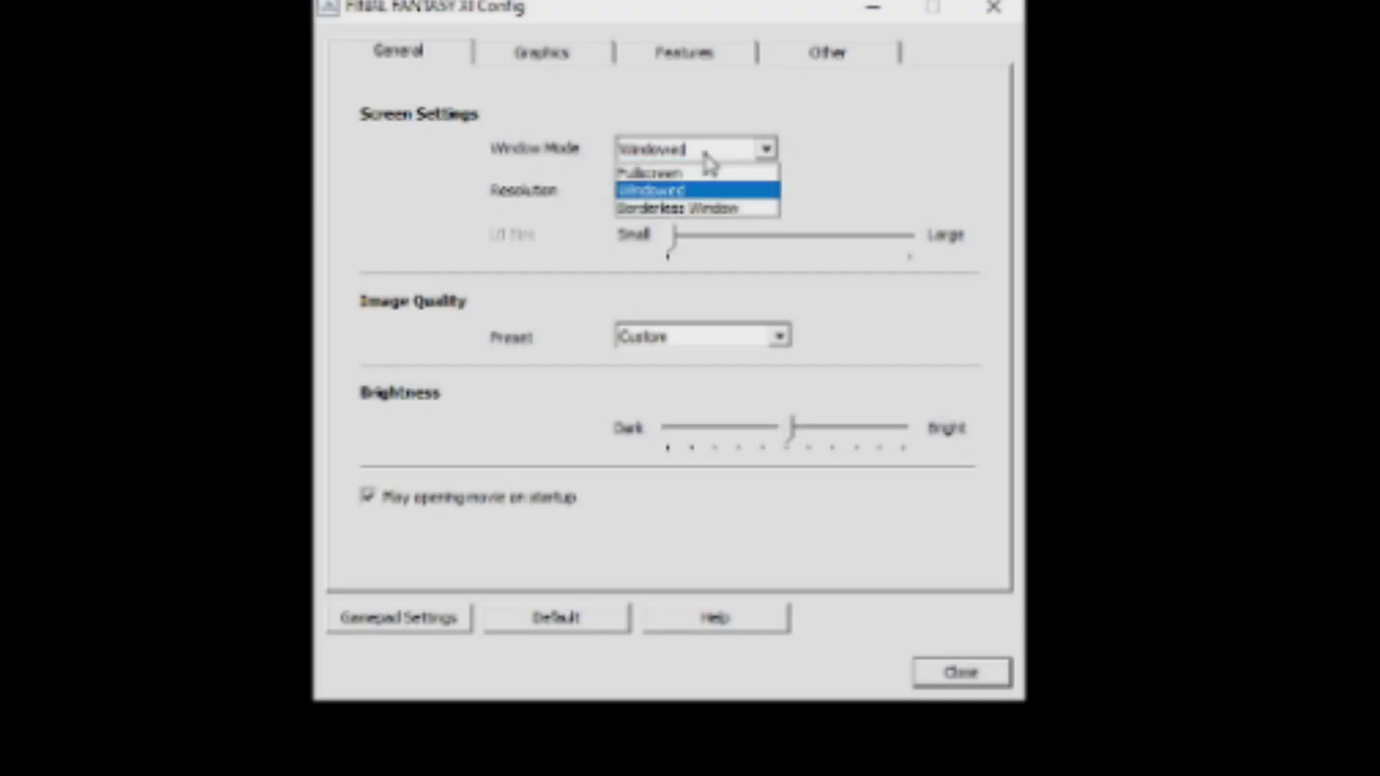
Step: Use a borderless window at 1920 x 1080 with the UI size about midway
click(676, 208)
click(677, 192)
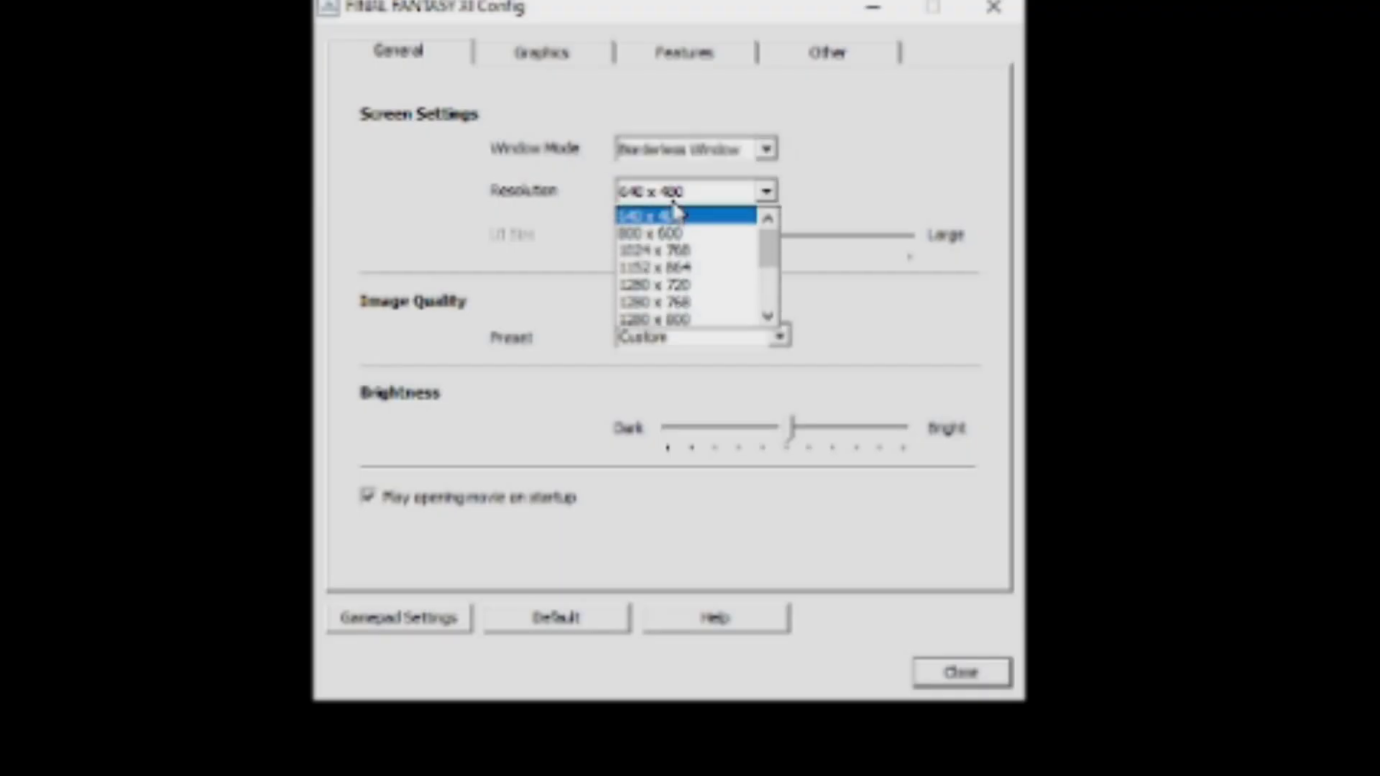
scroll(687, 244, down, 1)
scroll(686, 246, down, 2)
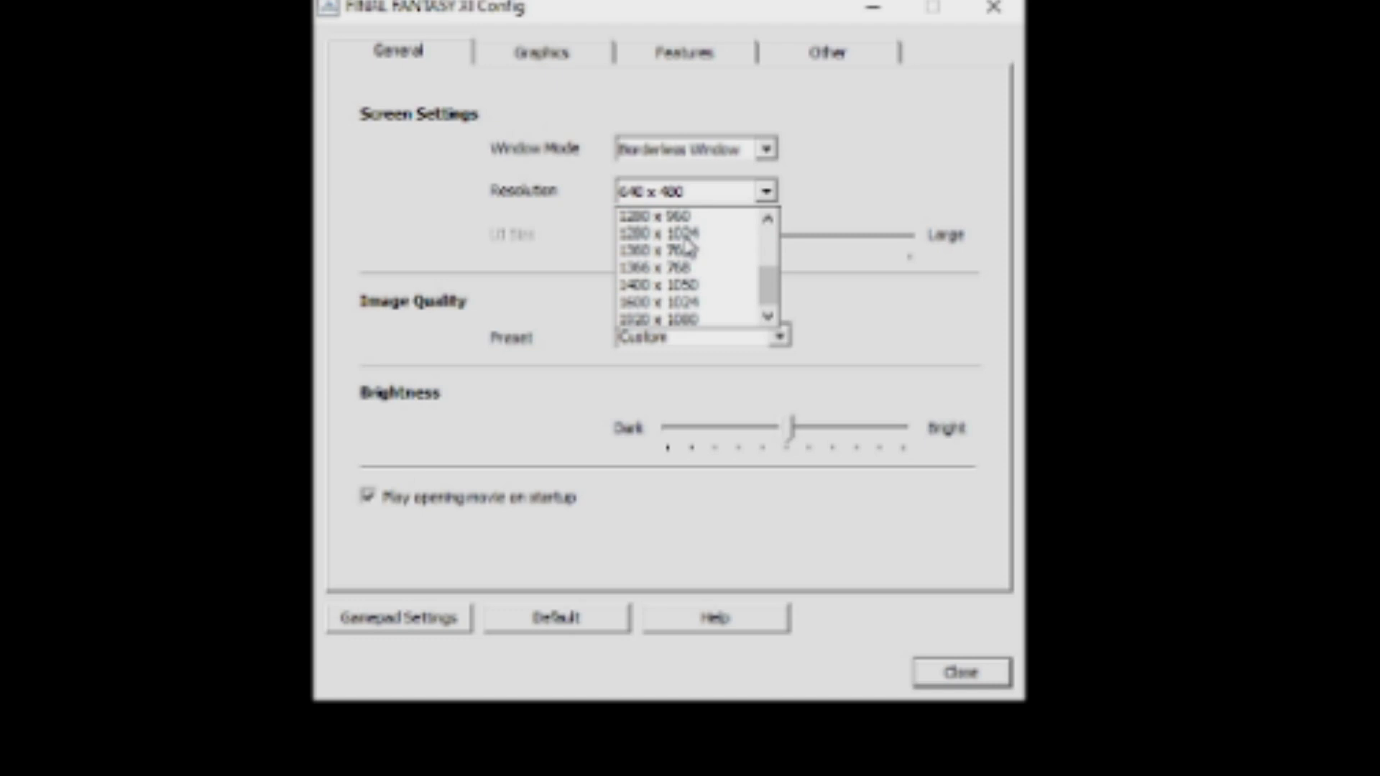
click(667, 319)
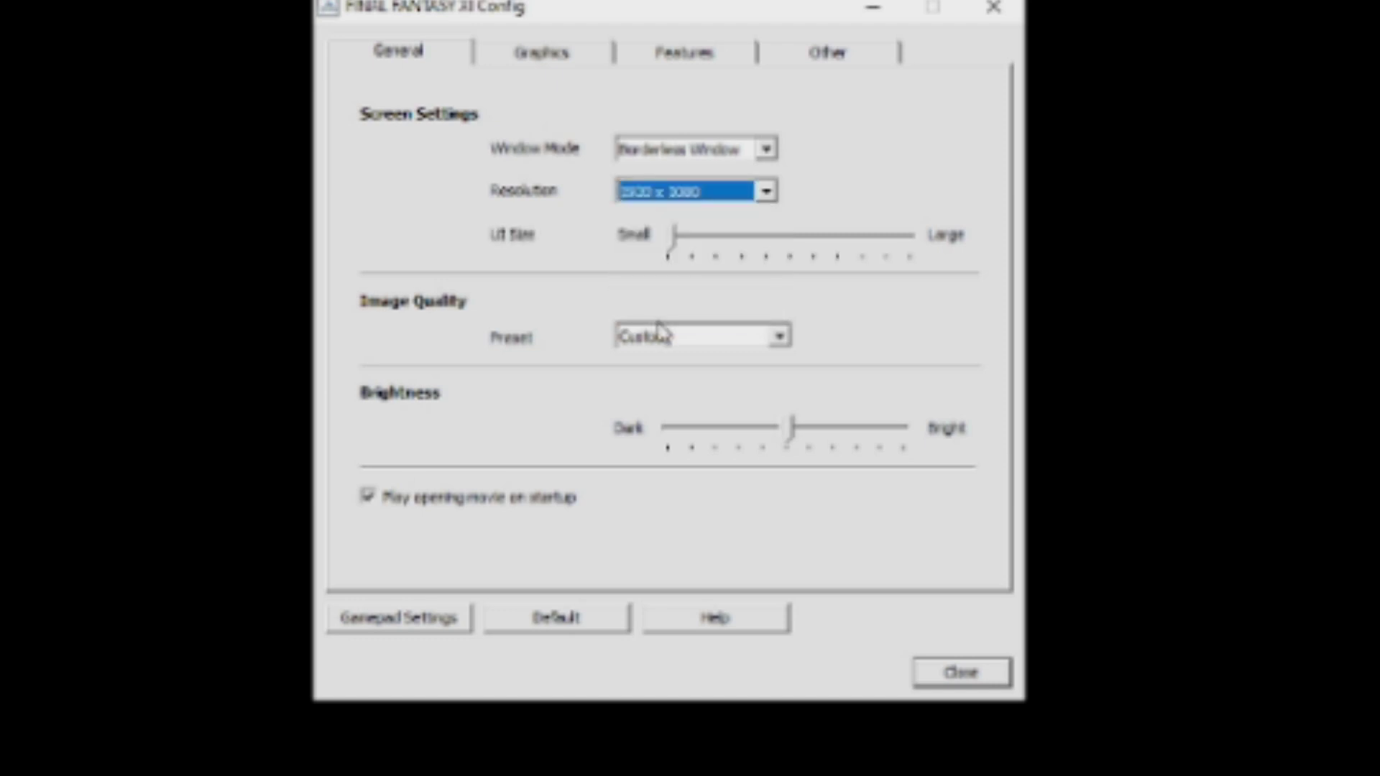
drag(682, 238, 671, 239)
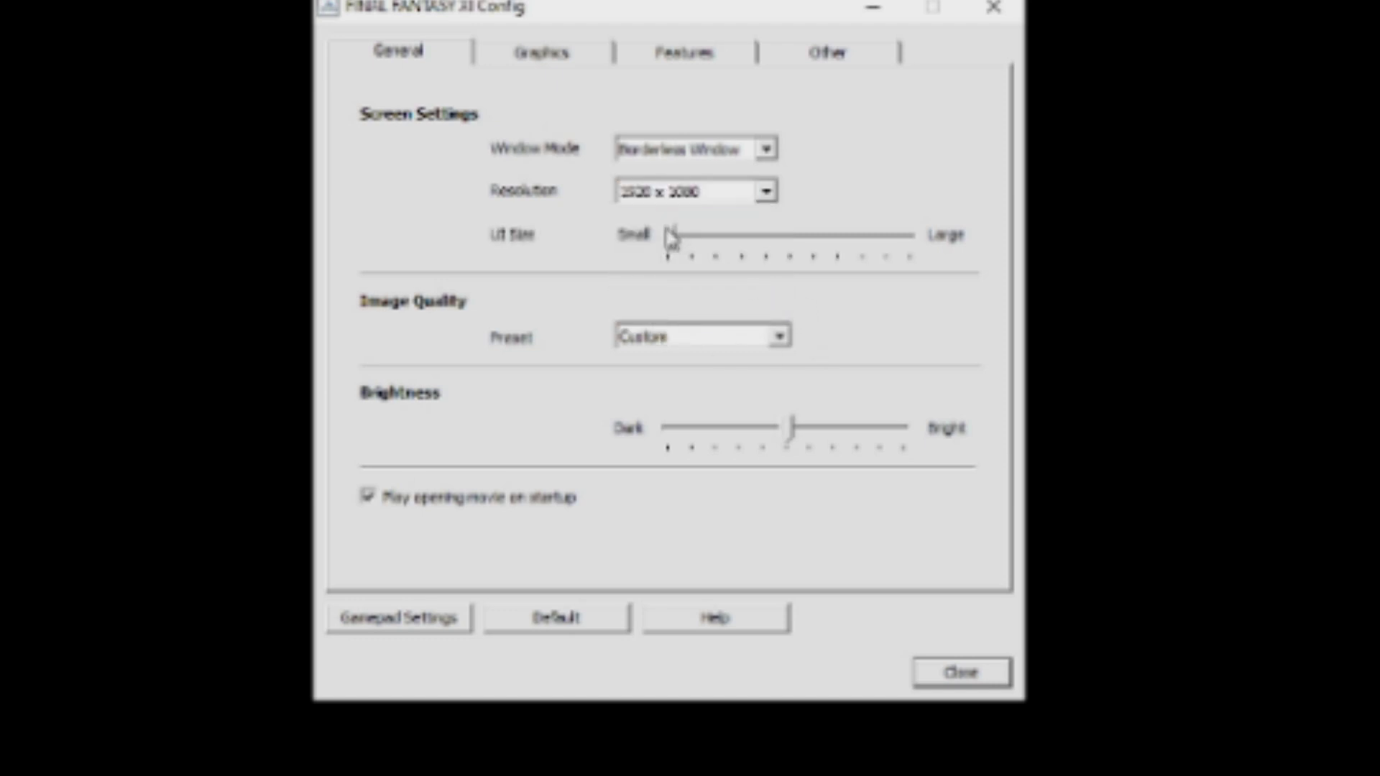
Step: Choose the Ultra image quality preset
click(748, 341)
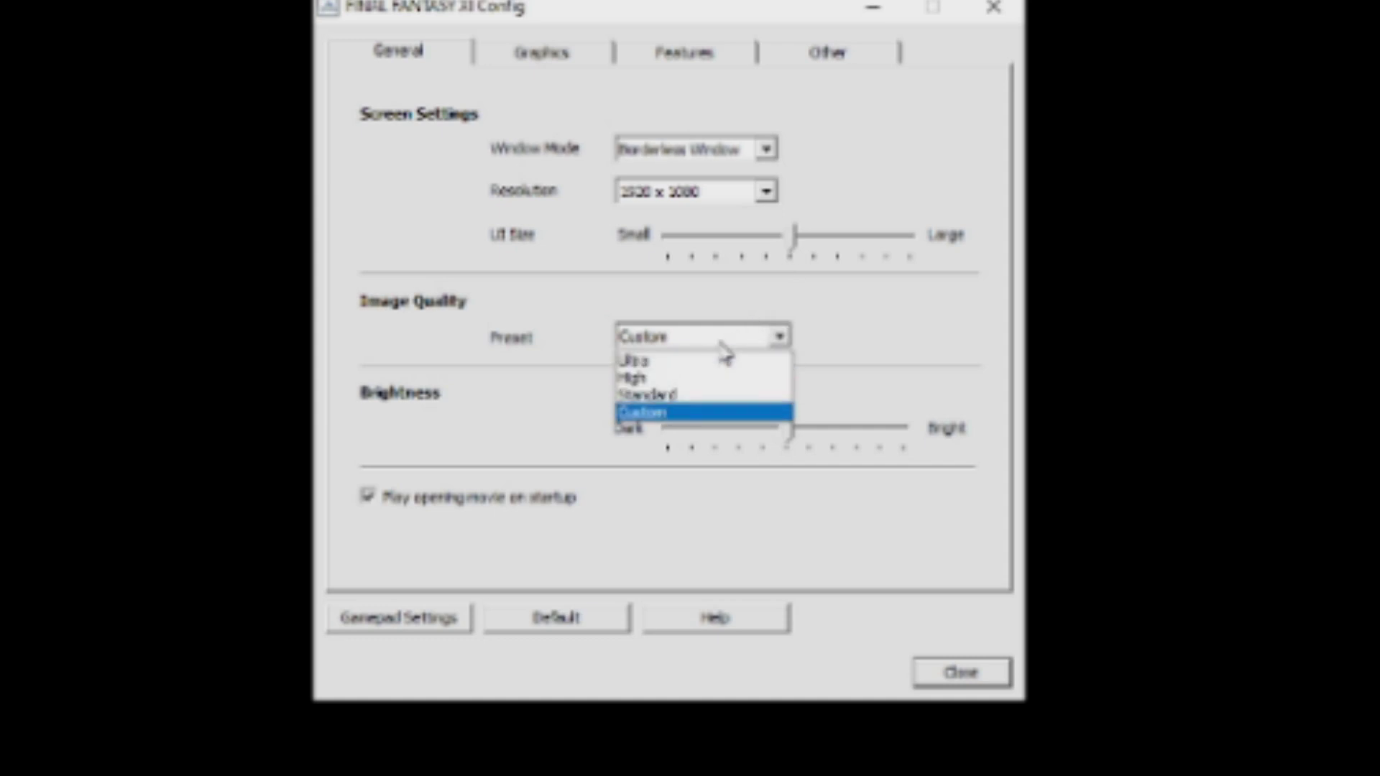
click(678, 359)
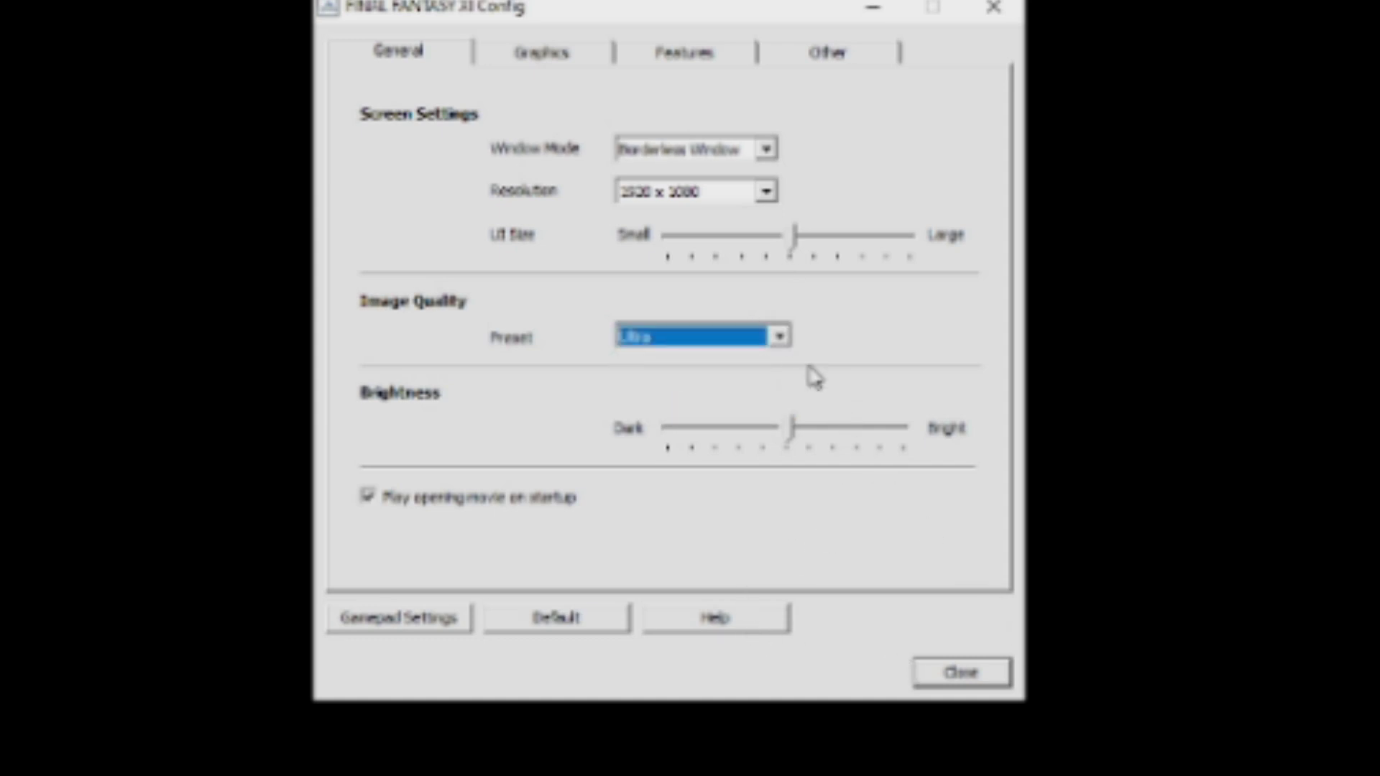
click(550, 57)
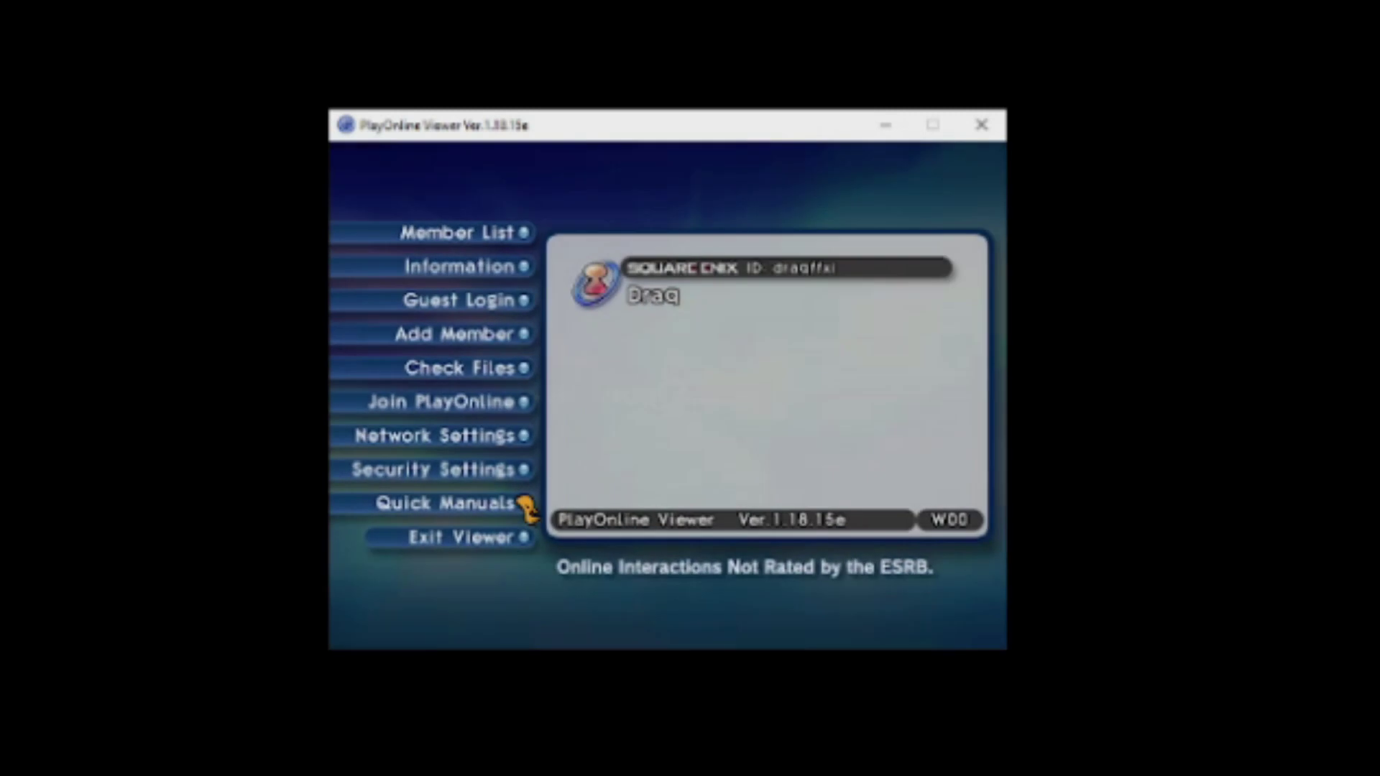
Step: Log in as the saved member with the pasted password and launch FINAL FANTASY XI
click(693, 291)
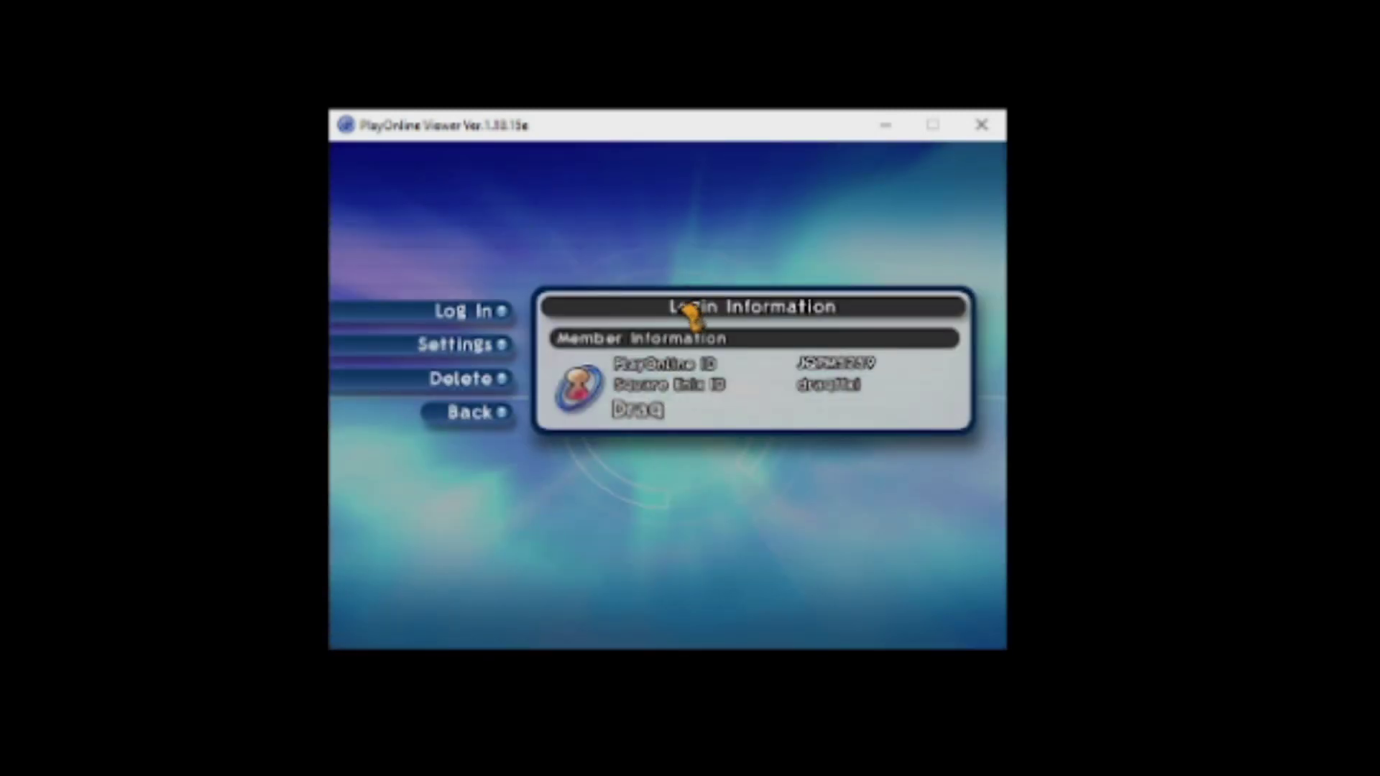
click(460, 311)
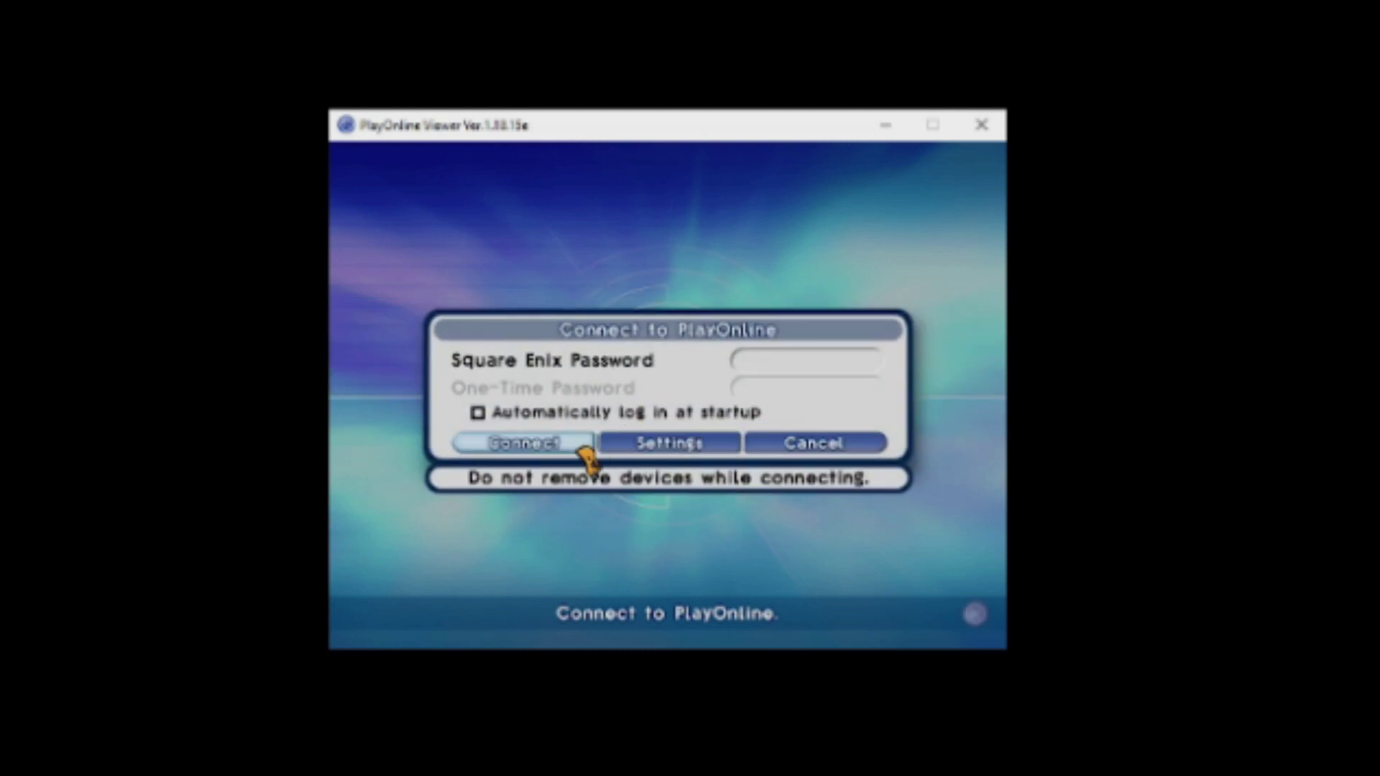
click(805, 361)
key(ctrl+v)
key(Return)
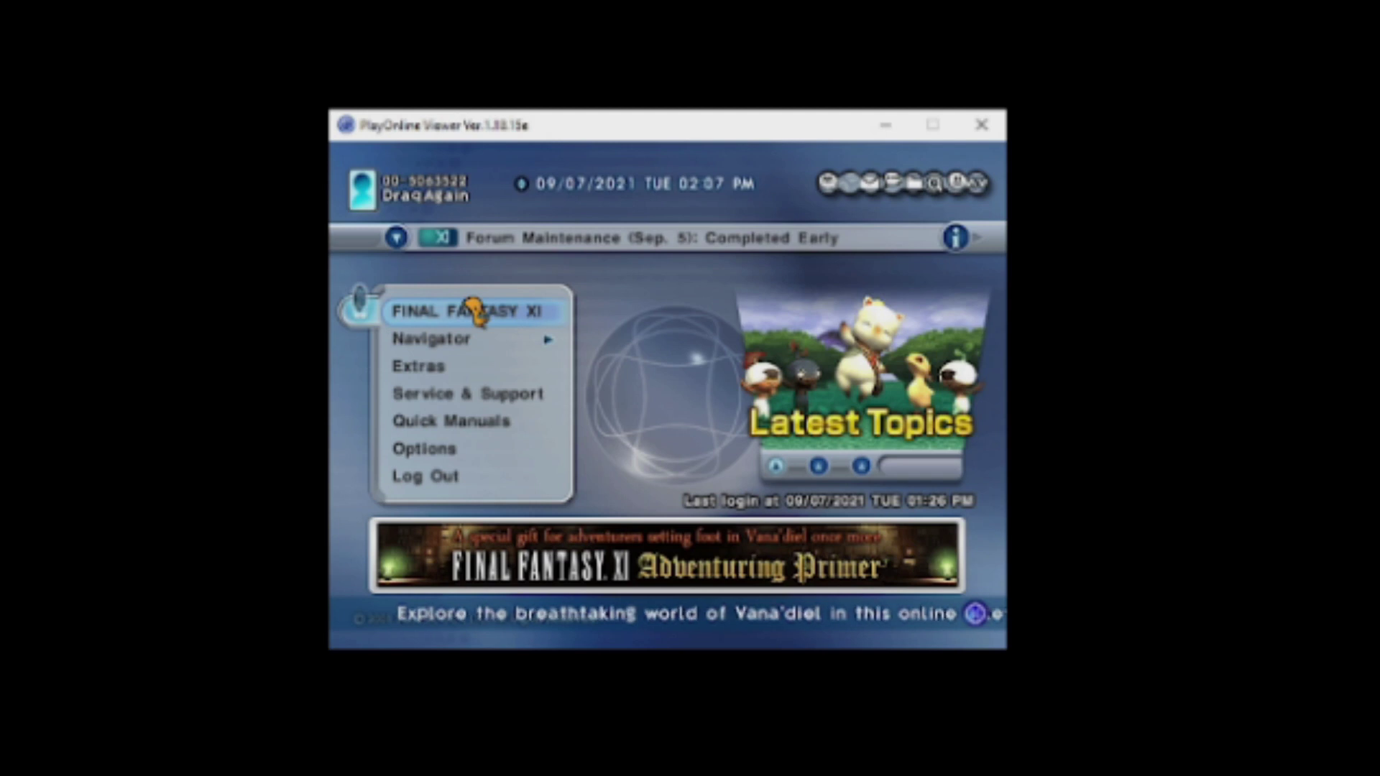
click(467, 306)
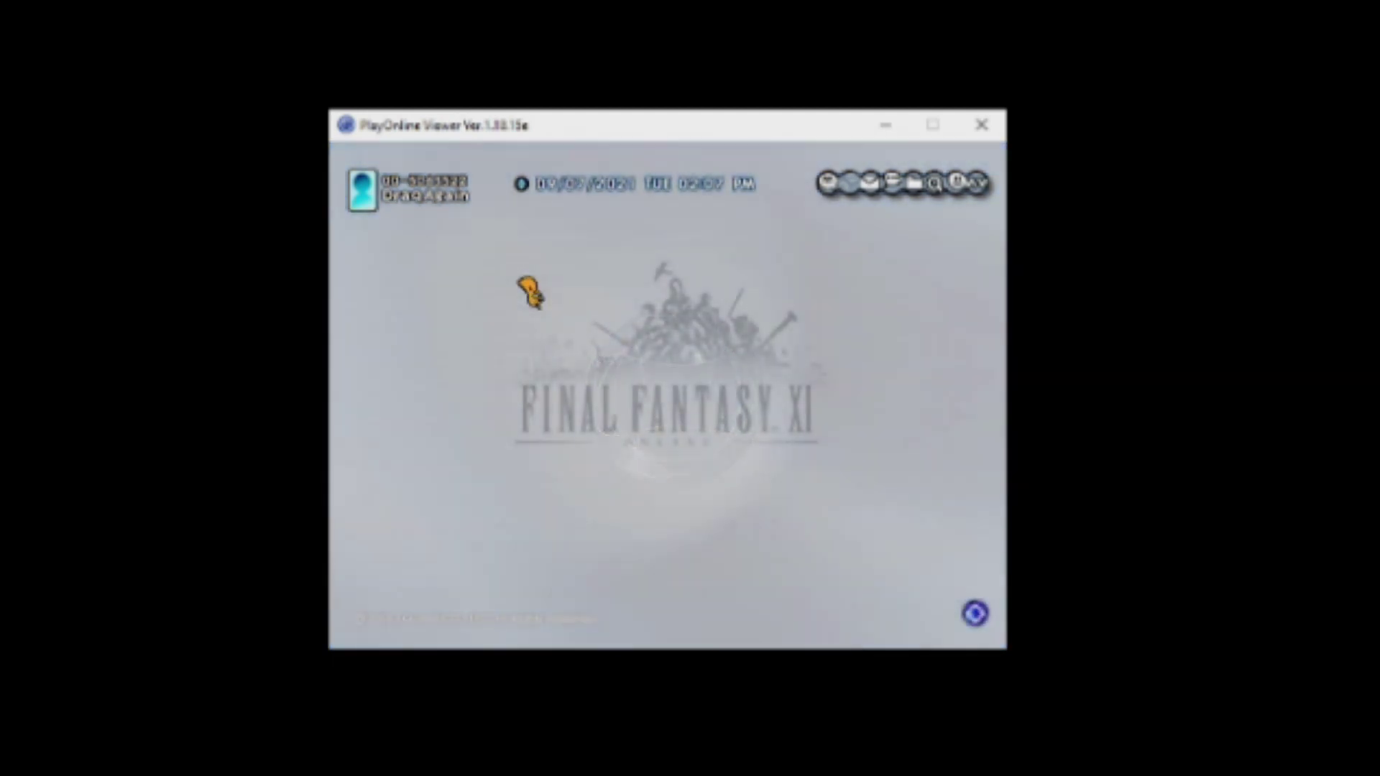
click(495, 230)
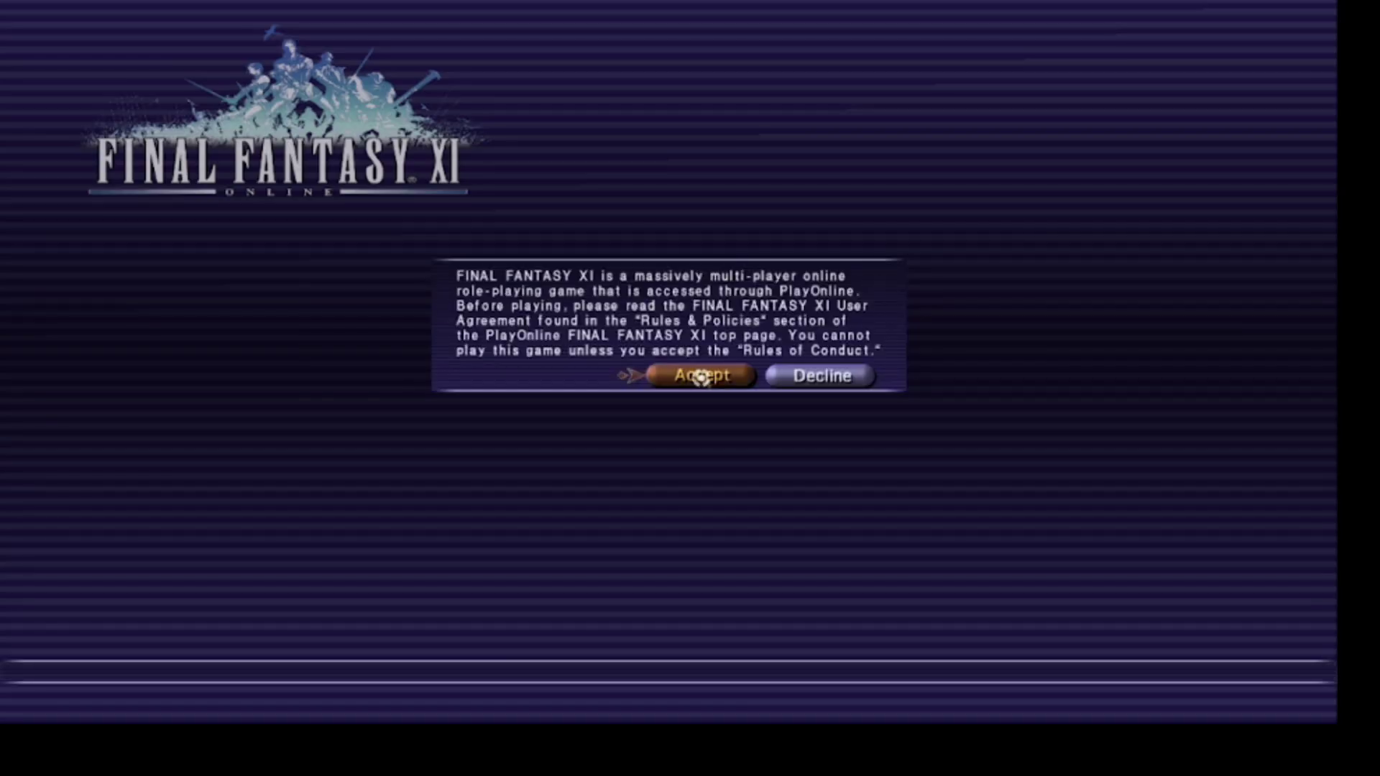
Step: Accept the agreement, create a male Tarutaru Black Mage, and name it 'Draqlttack!'
click(701, 376)
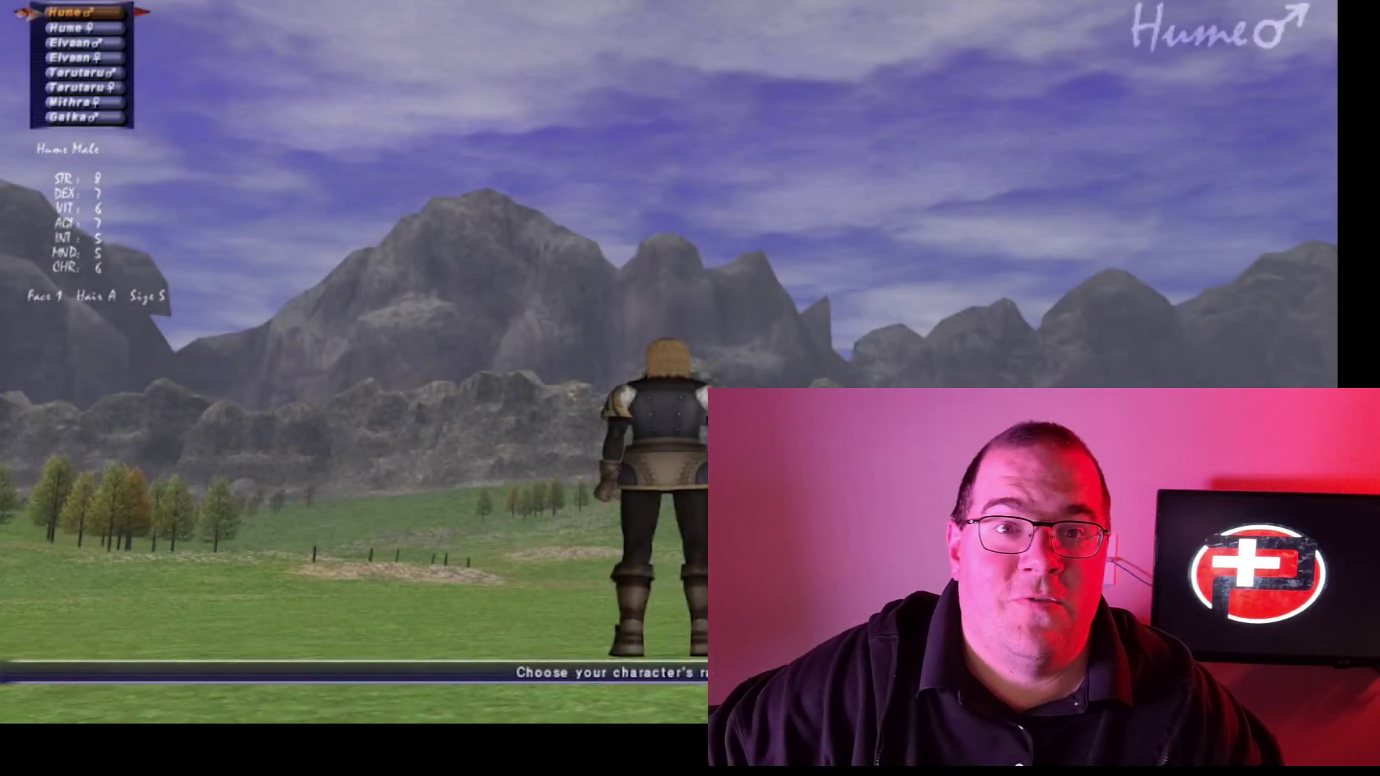
key(Down)
key(Down)
key(Down)
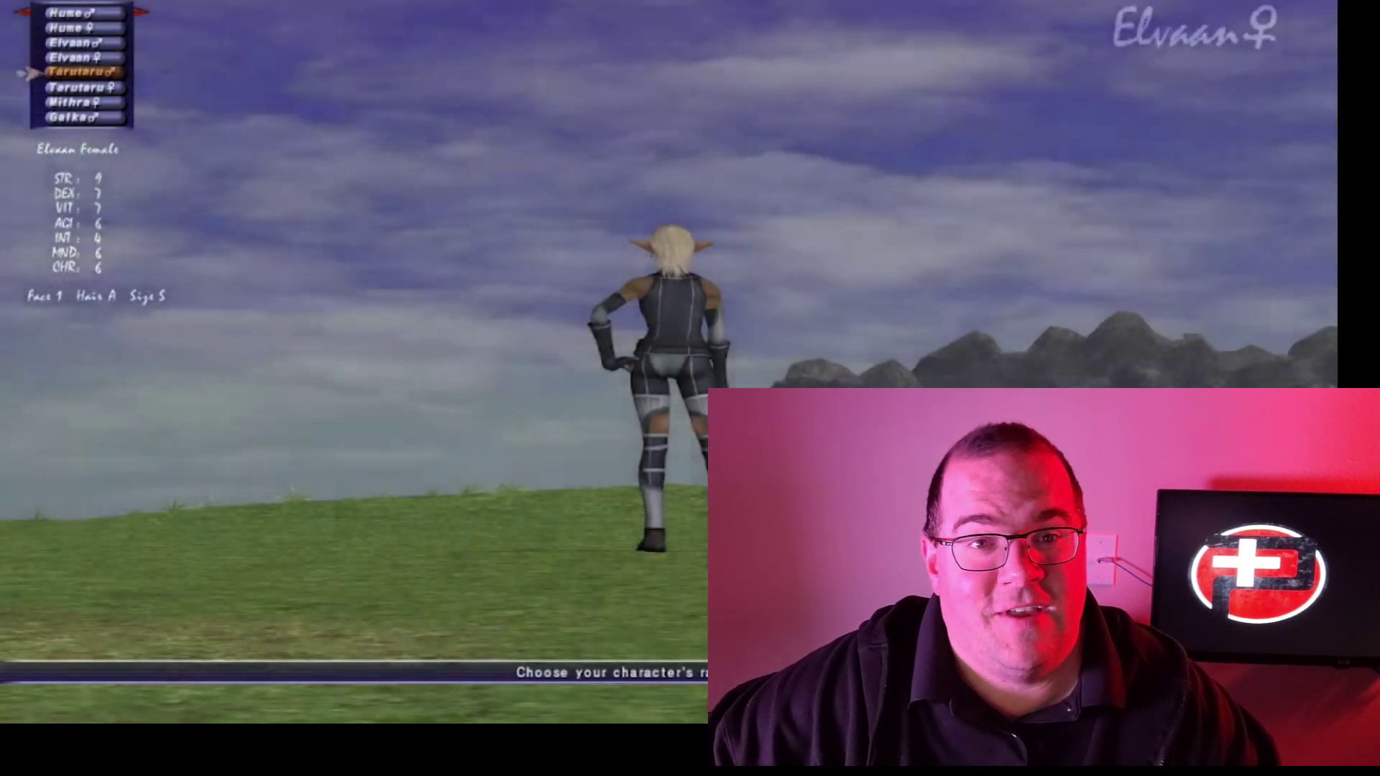
key(Down)
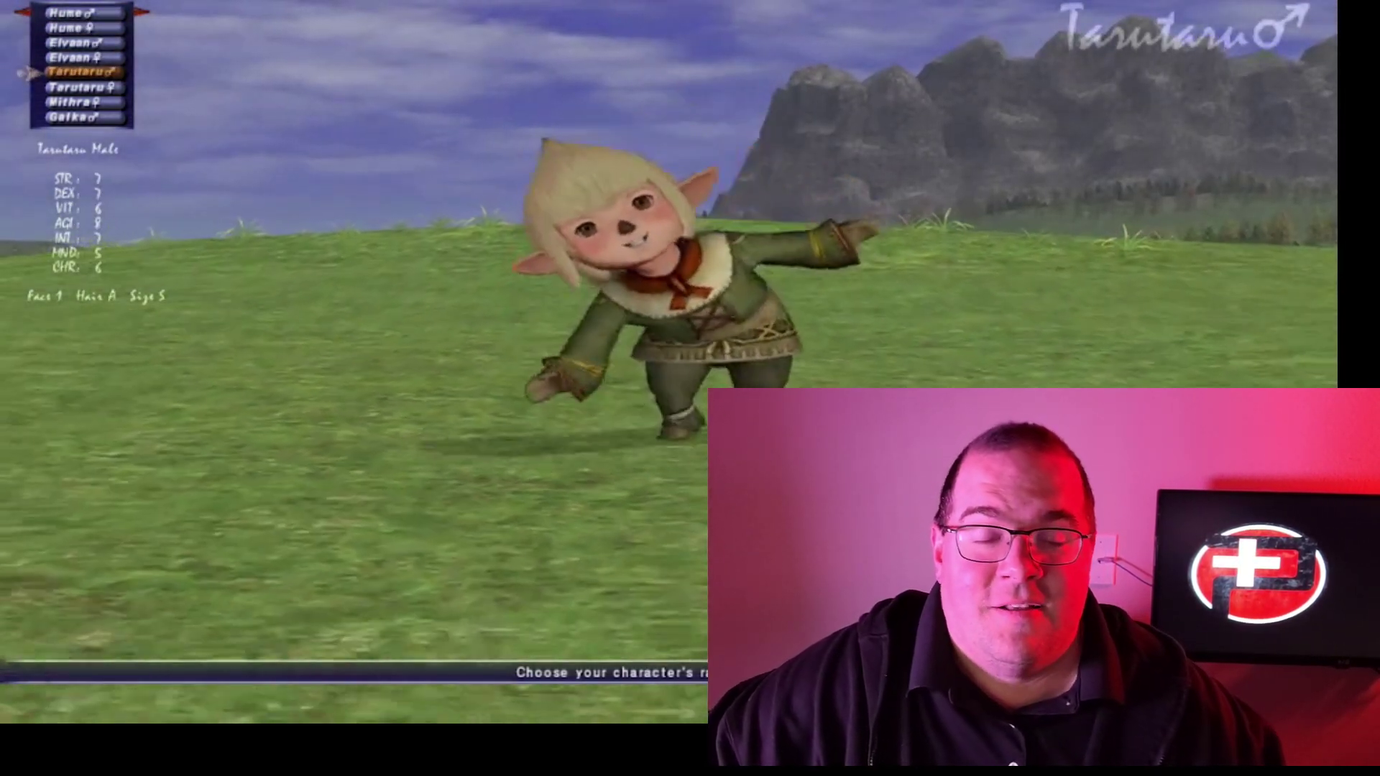
key(Return)
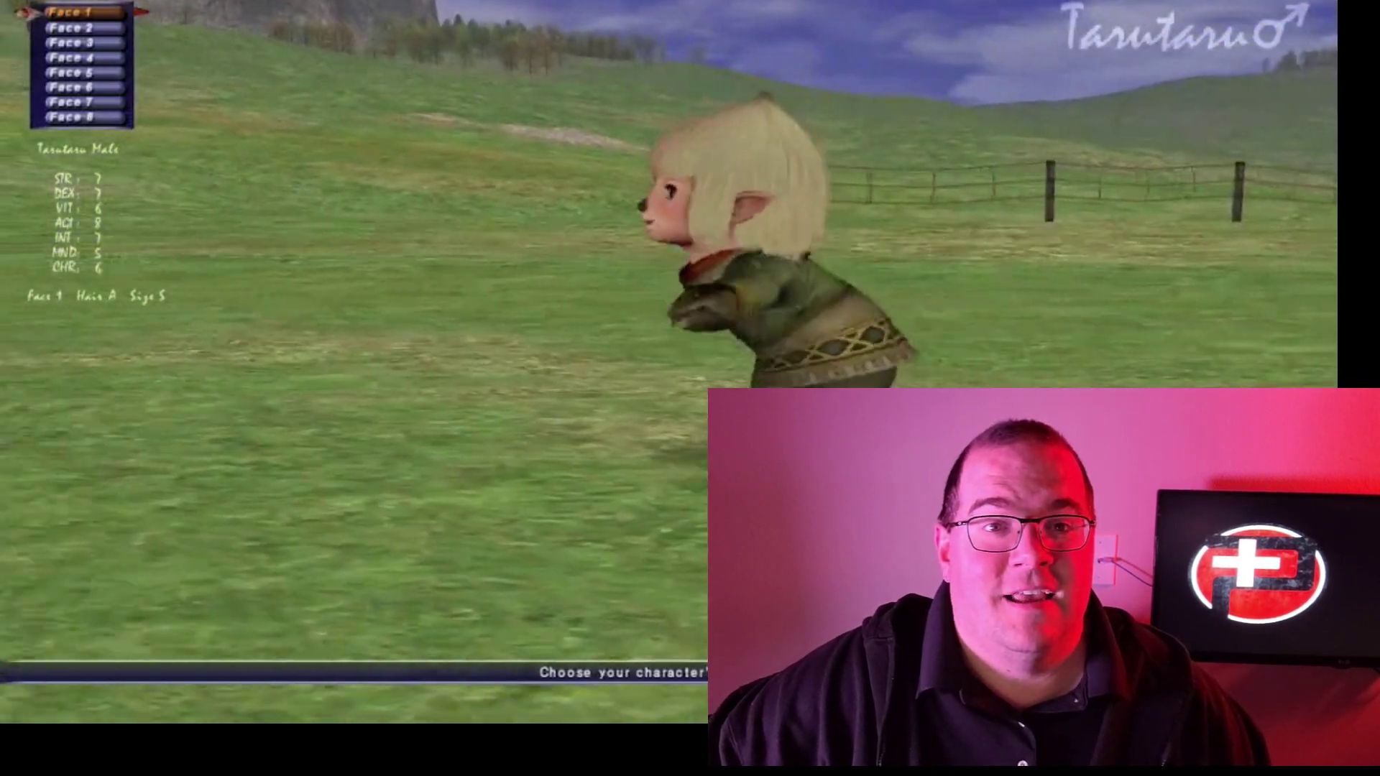
key(Return)
key(Return)
key(Return)
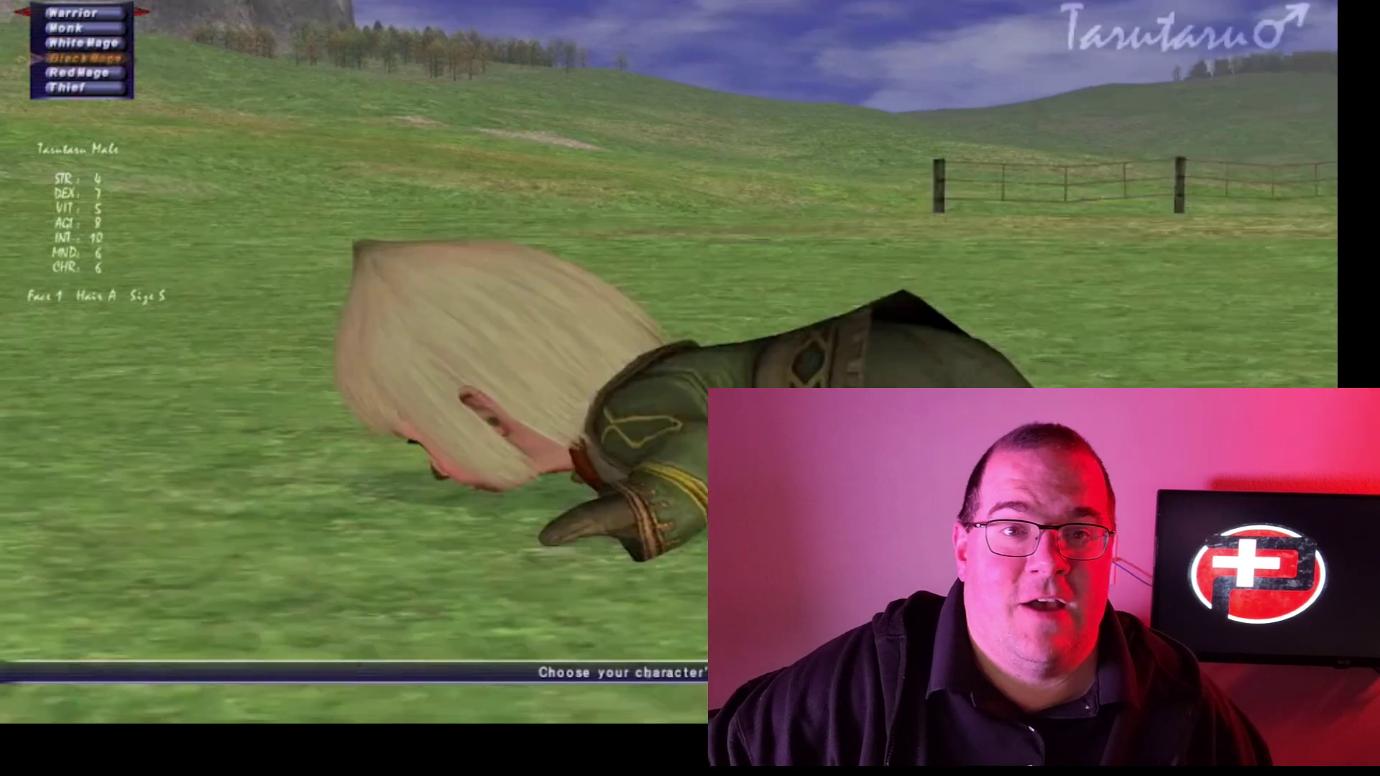
key(Return)
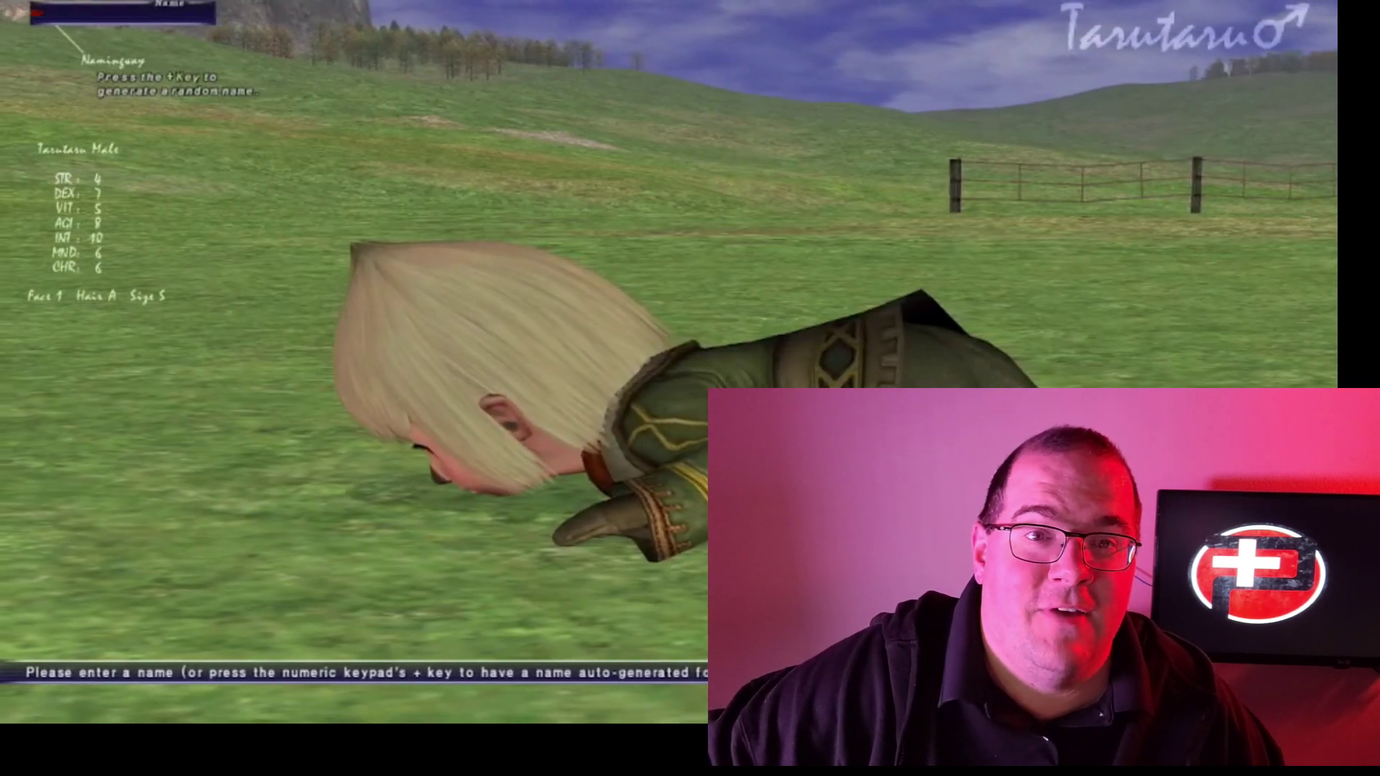
text(Draql)
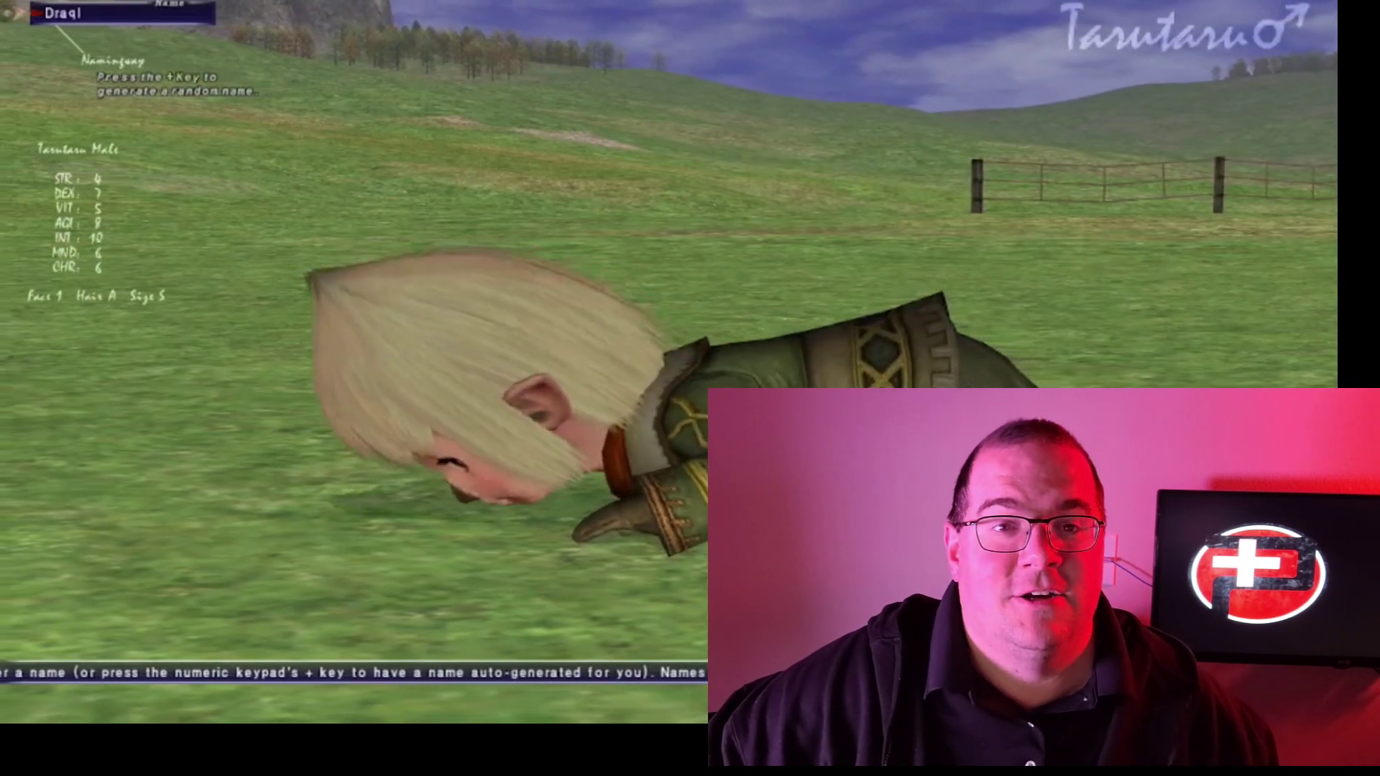
key(BackSpace)
text(attack!)
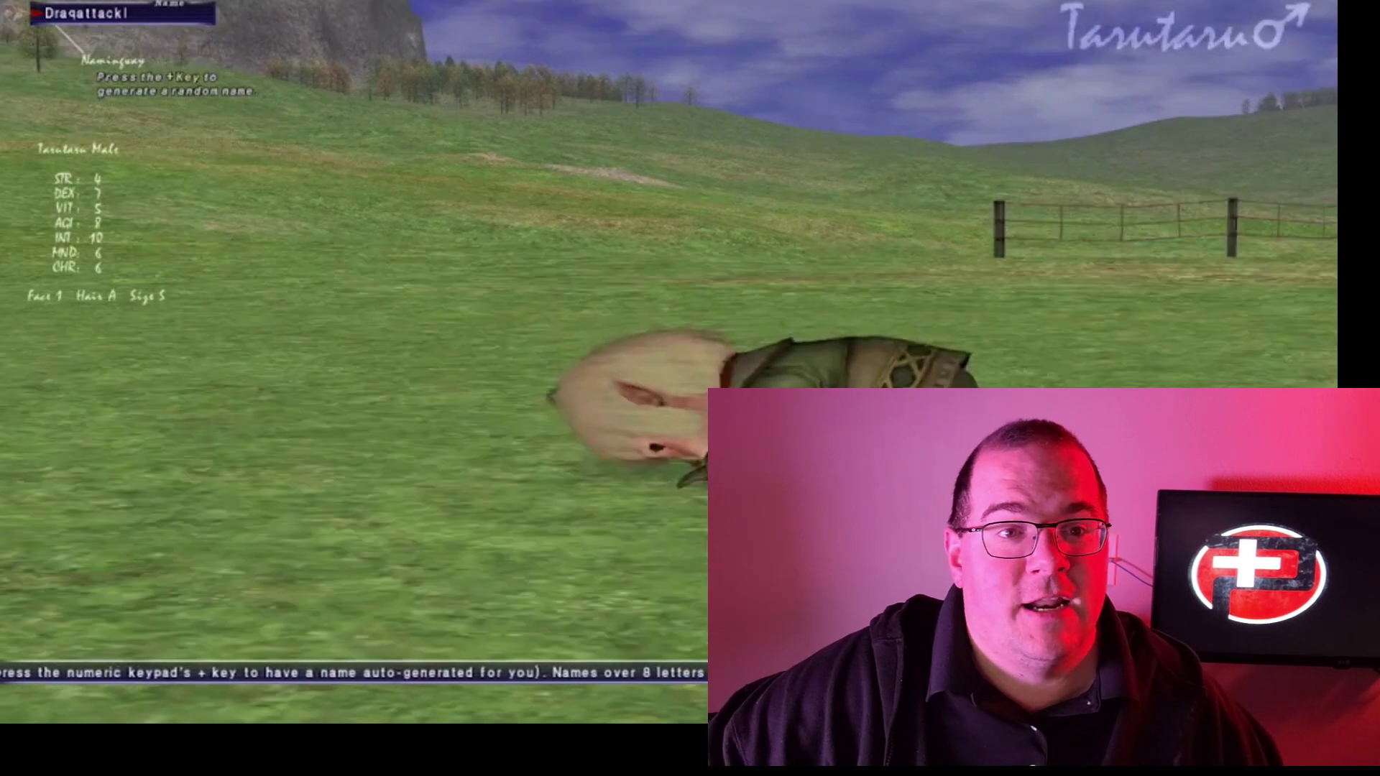